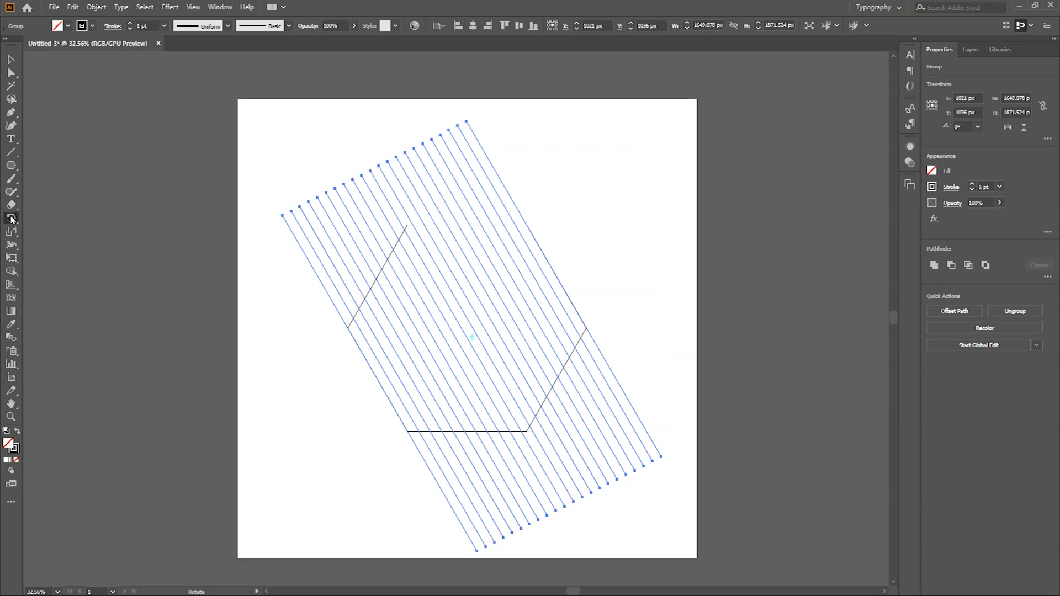
Step: Duplicate the group of diagonal lines and place the copy to the right of the original
drag(674, 154, 691, 347)
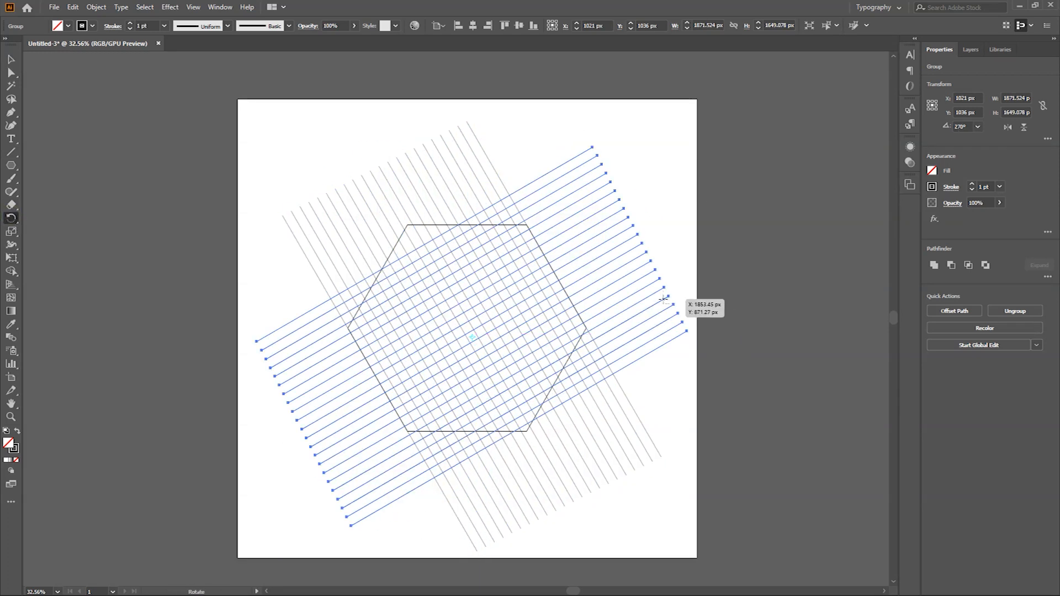
key(ctrl+z)
key(v)
drag(480, 206, 684, 205)
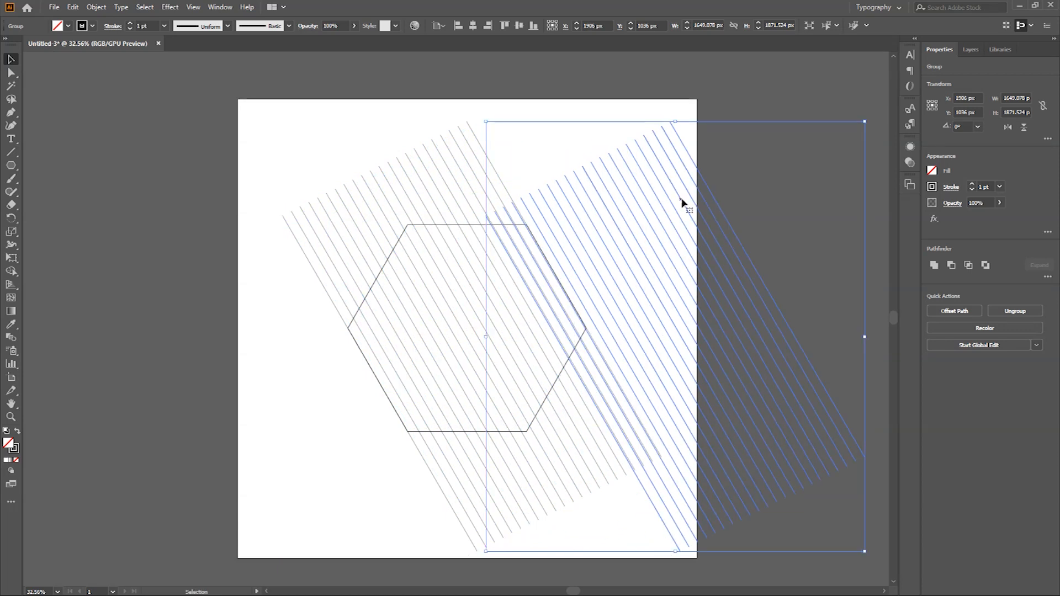
Step: Mirror the copied line group horizontally using Transform Each with Reflect X
right_click(684, 204)
mouse_move(724, 325)
click(843, 412)
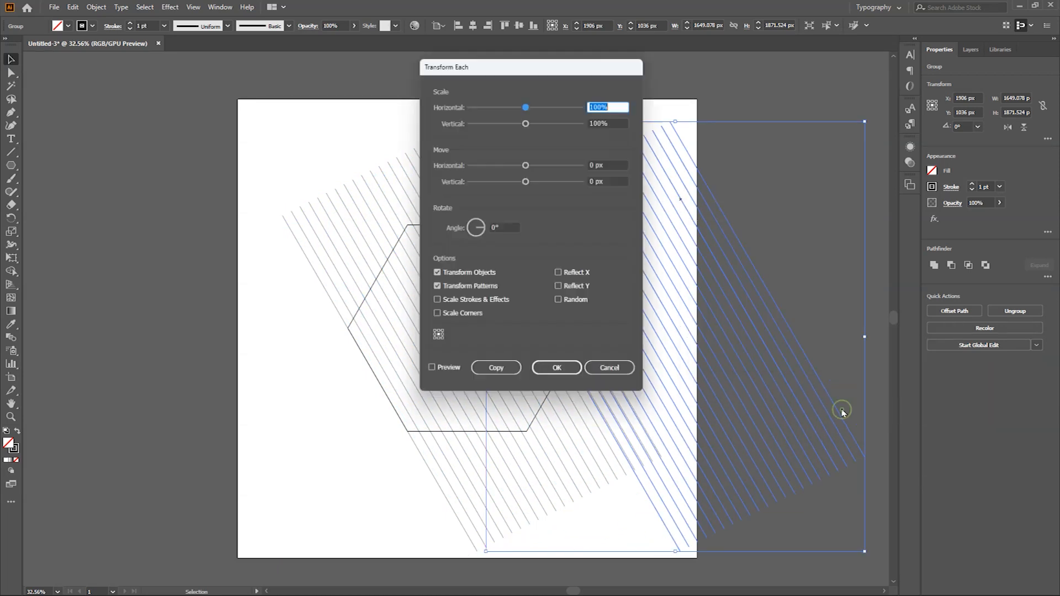
click(559, 273)
click(431, 371)
click(552, 371)
Step: Align the mirrored line group to the centre of the artboard horizontally and vertically, and deselect it
click(472, 25)
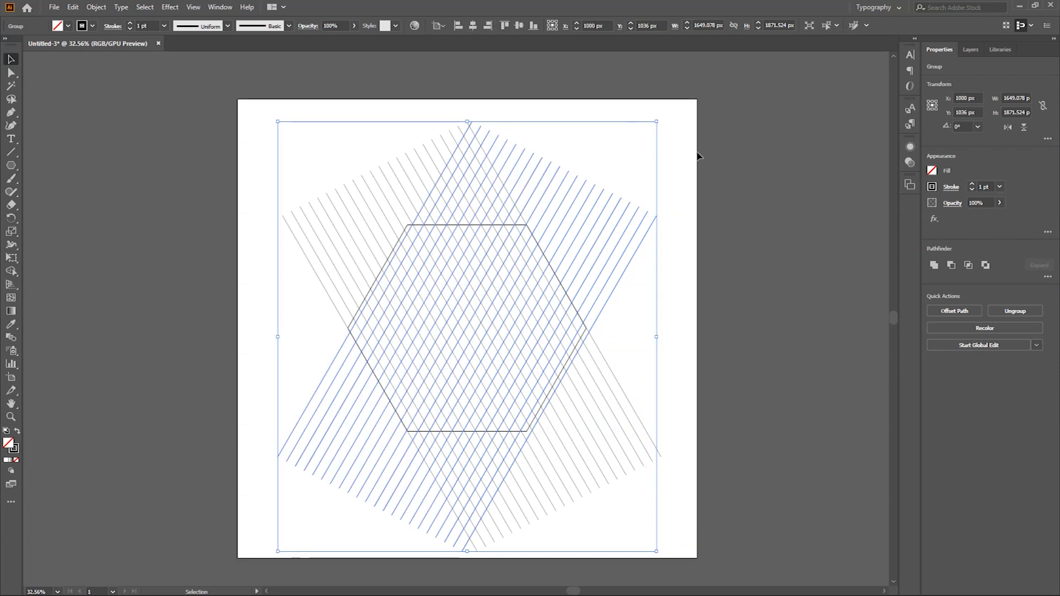
key(Left)
key(Left)
key(Left)
key(Left)
key(Left)
key(Left)
key(Left)
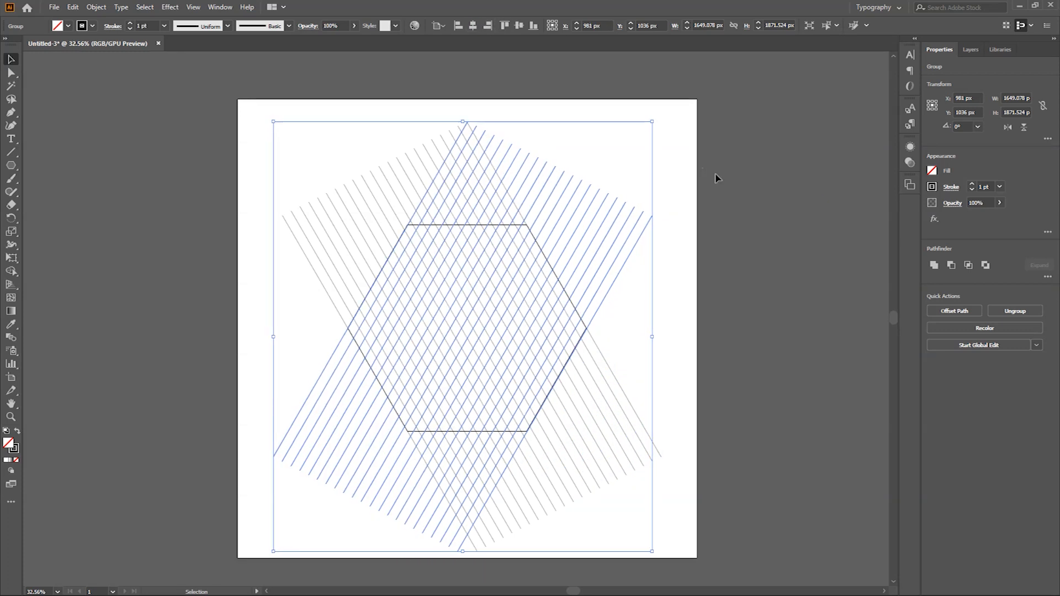
click(472, 26)
click(519, 25)
click(184, 183)
Step: Rotate the mirrored line group itself until its lines run horizontally
key(ctrl+space)
mouse_move(455, 170)
mouse_down()
mouse_move(475, 178)
mouse_move(448, 175)
mouse_up()
drag(595, 508, 444, 490)
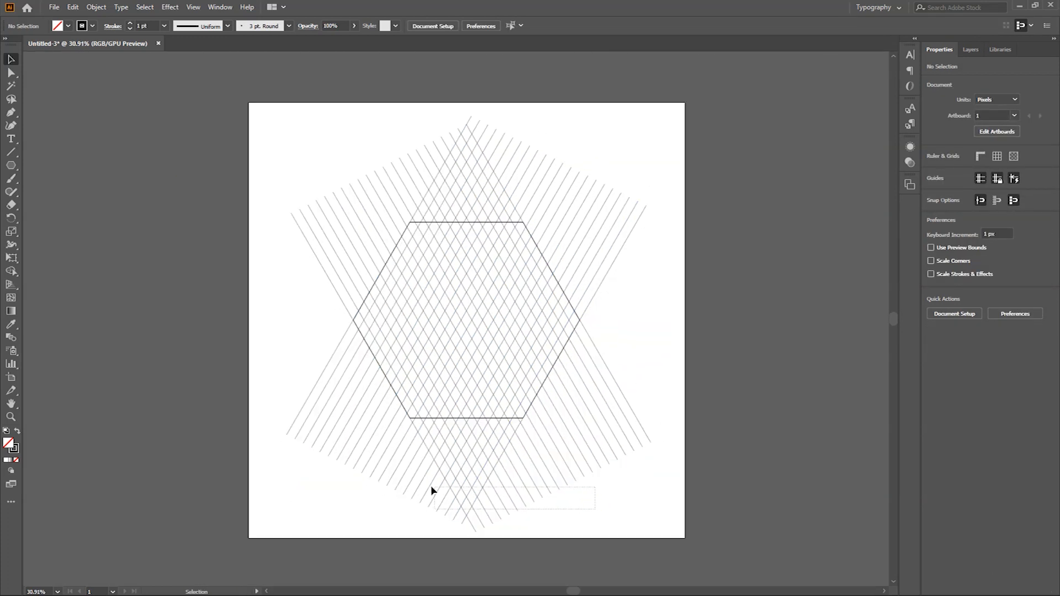
drag(644, 213, 643, 217)
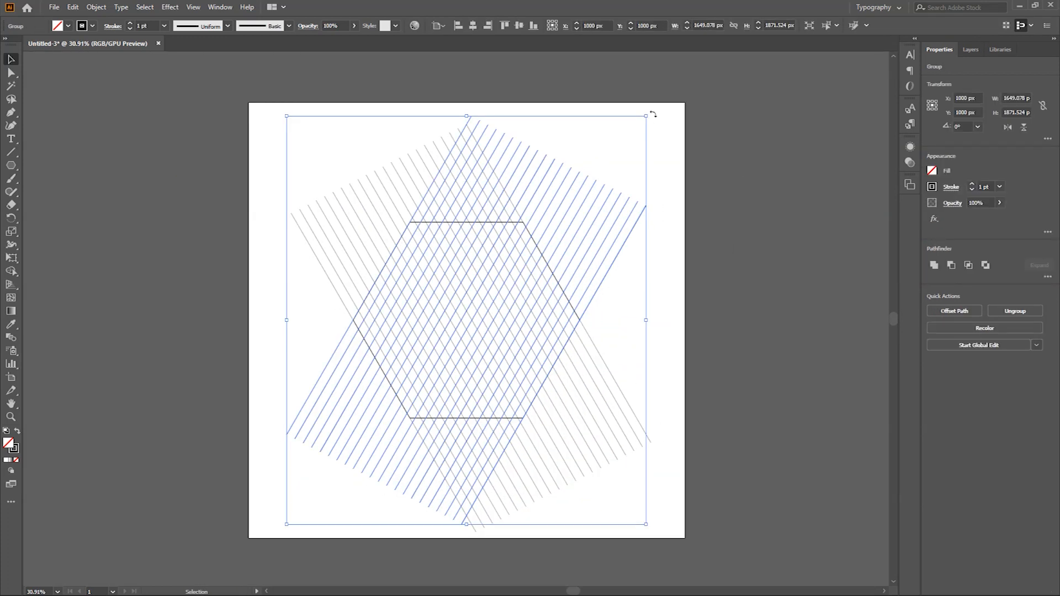
drag(655, 120, 705, 373)
key(ctrl+space)
drag(461, 206, 679, 256)
key(ctrl+space)
click(776, 234)
key(ctrl+space)
drag(391, 262, 589, 389)
Step: Try deleting the hexagon, and undo both the deletion and the line group's rotation
click(575, 380)
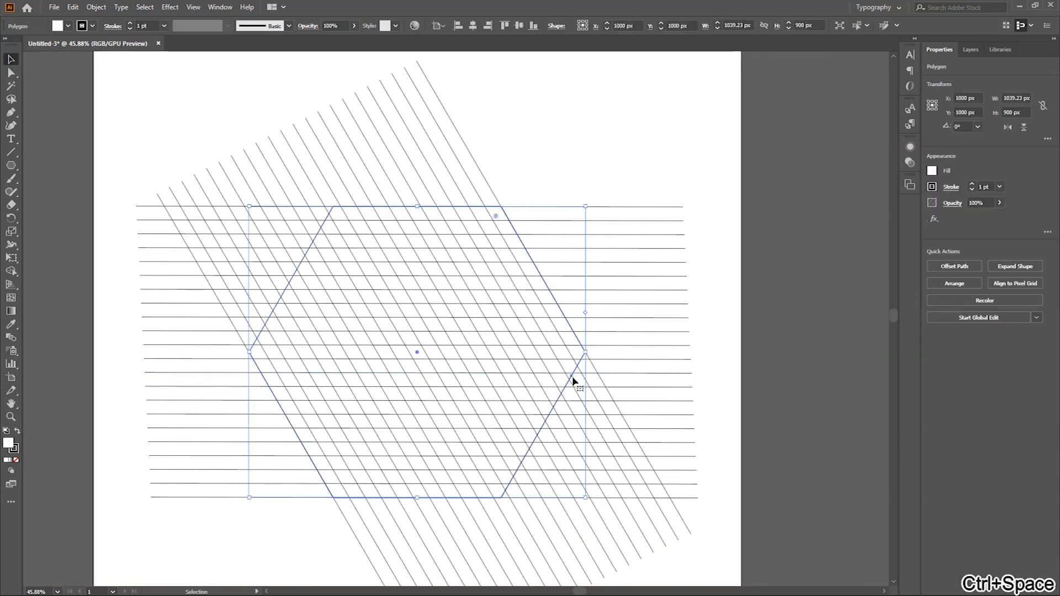
key(Delete)
key(ctrl+z)
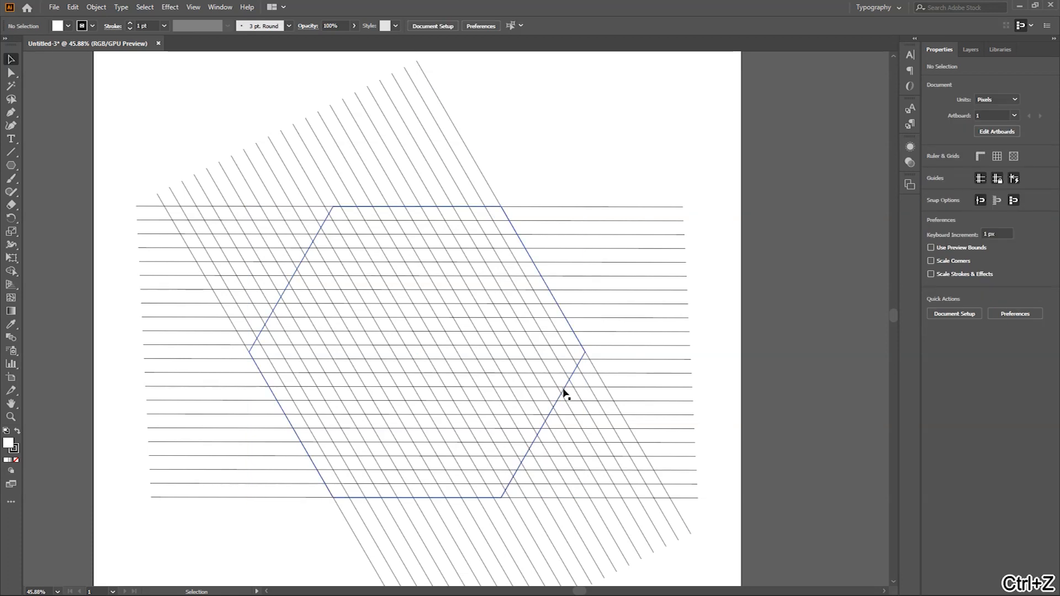
key(ctrl+z)
key(ctrl+z)
Step: Try to rotate the mirrored line group freehand about its centre with the Rotate tool
click(11, 219)
drag(707, 175, 630, 472)
key(ctrl+z)
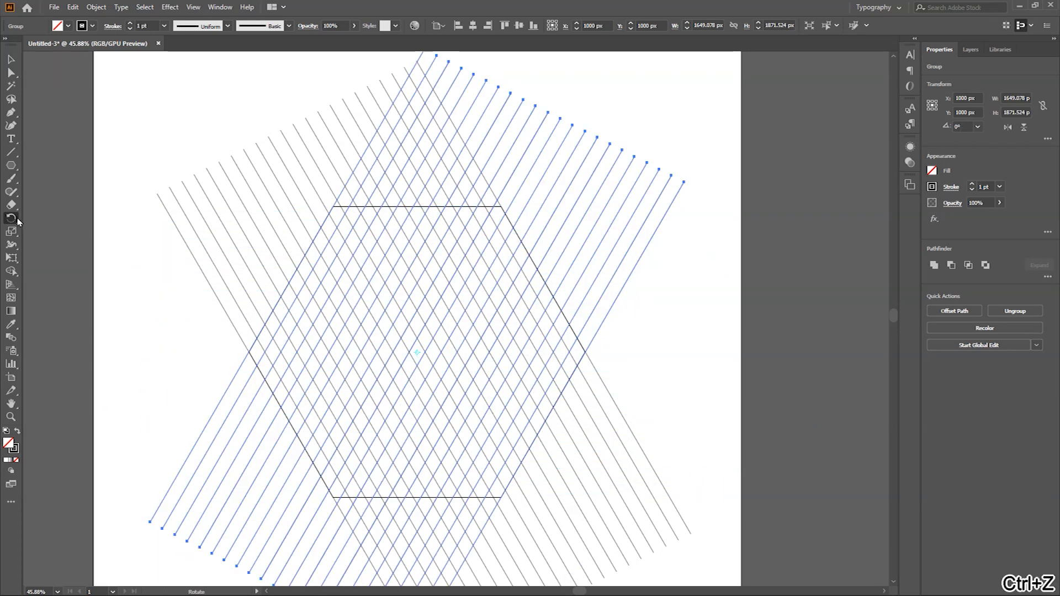
click(675, 27)
click(566, 204)
drag(684, 152, 690, 162)
key(ctrl+z)
Step: Create a copy of the mirrored line group rotated by -60° about its centre, and deselect it
key(Return)
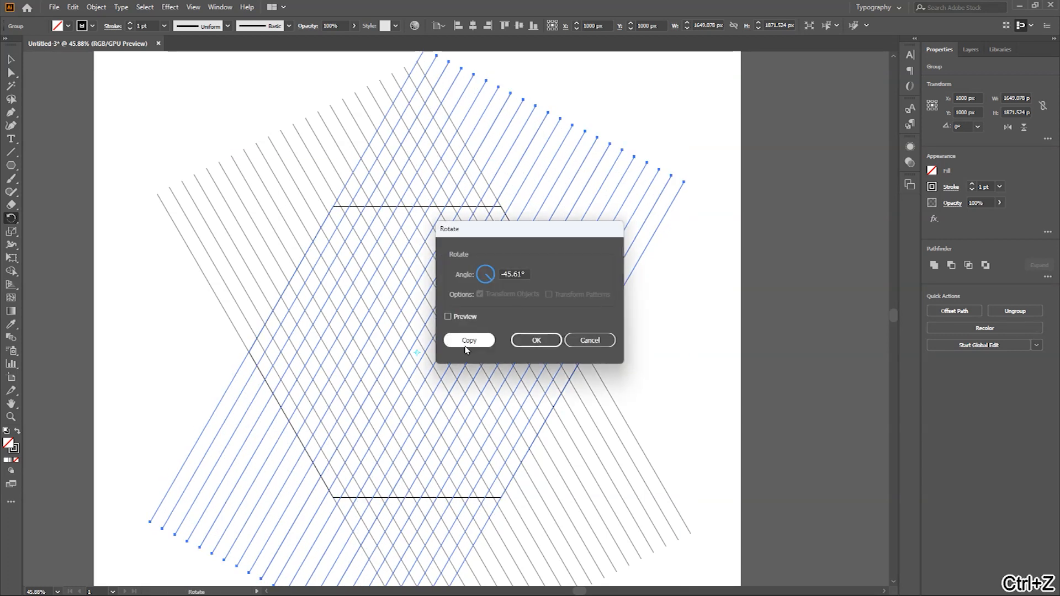
click(522, 272)
key(ctrl+a)
text(-60)
click(481, 340)
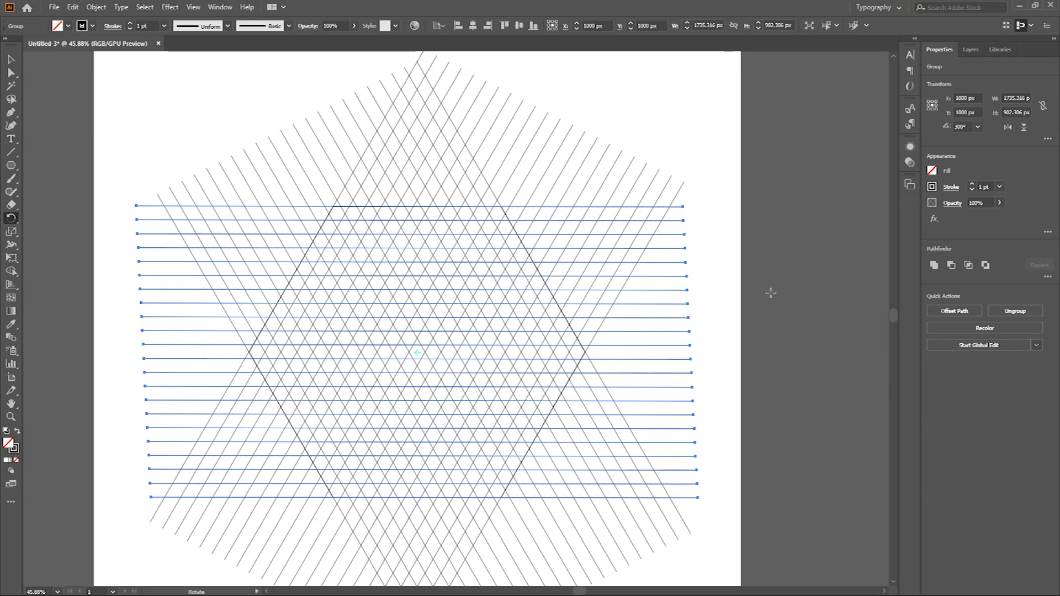
key(v)
click(757, 264)
drag(528, 453, 484, 441)
key(ctrl+z)
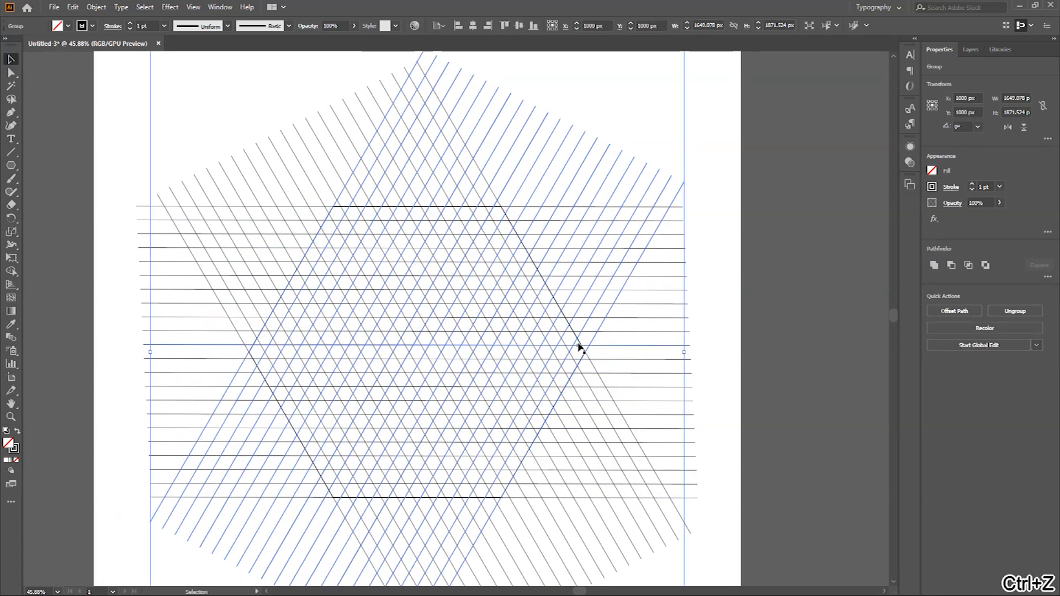
drag(574, 334, 543, 369)
key(ctrl+z)
key(ctrl+space)
drag(513, 240, 564, 240)
drag(449, 166, 579, 195)
key(ctrl+z)
Step: Delete the hexagon outline from behind the three crossing line groups
key(ctrl+space)
click(448, 163)
drag(542, 293, 526, 275)
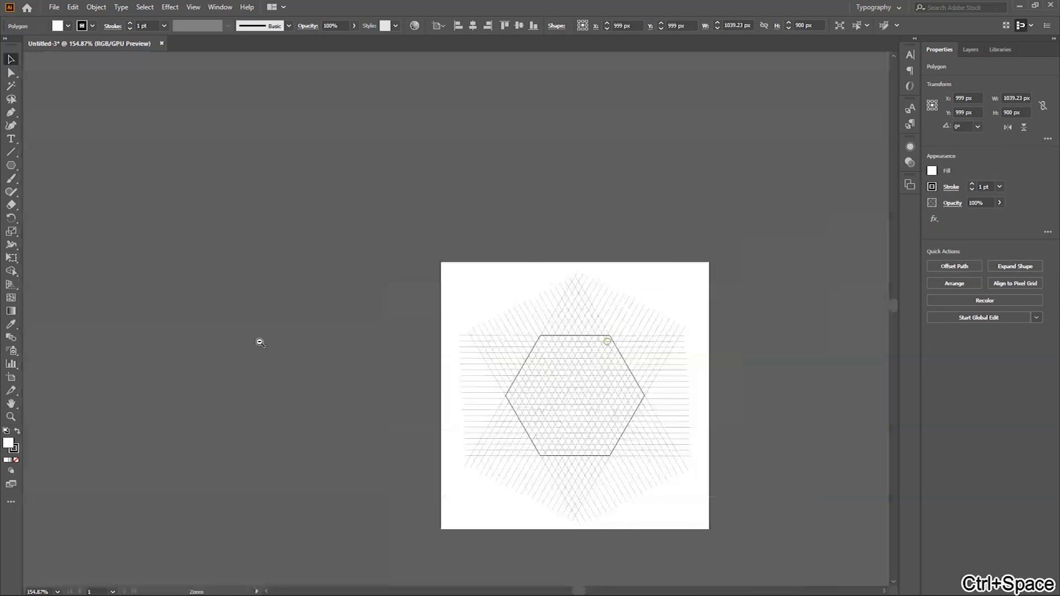
drag(260, 342, 239, 342)
key(Delete)
Step: Select all three line groups together and activate the Shape Builder tool
key(ctrl+space)
drag(611, 370, 776, 391)
drag(568, 425, 561, 371)
drag(518, 275, 533, 276)
mouse_move(563, 431)
mouse_down()
mouse_move(559, 405)
mouse_move(560, 415)
mouse_up()
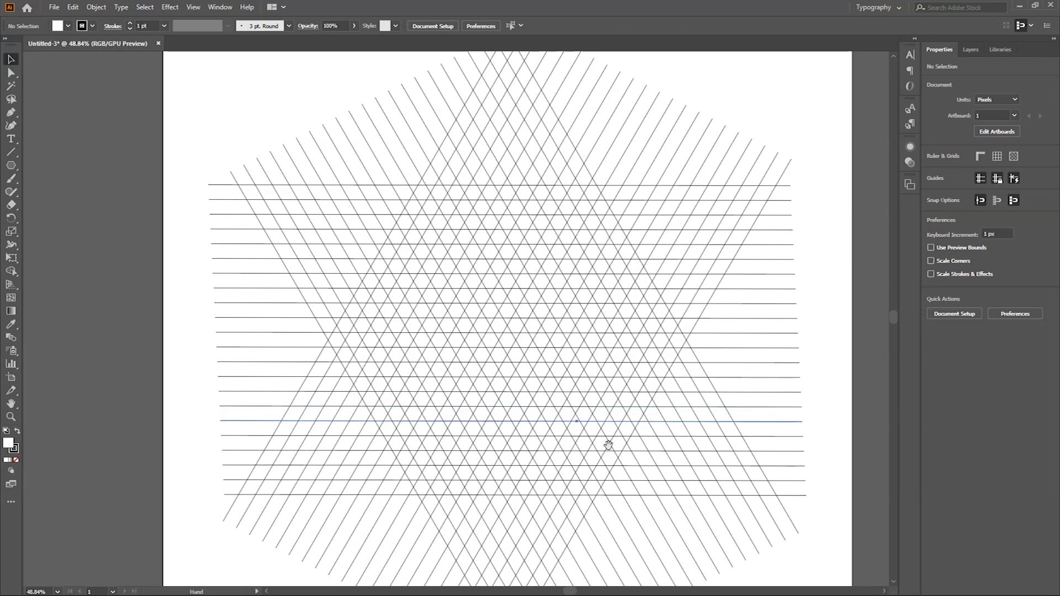
drag(610, 446, 584, 447)
key(ctrl+space)
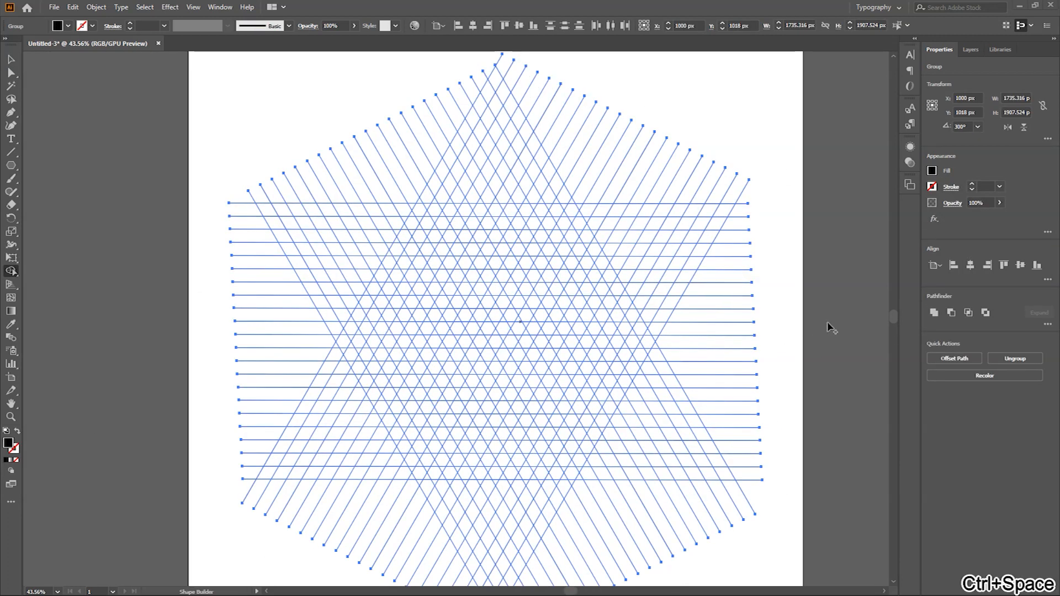
key(v)
drag(73, 100, 797, 554)
key(shift+m)
Step: Merge a chain of cells in the grid's upper centre into a narrow, pointed S shape
key(ctrl+space)
click(531, 337)
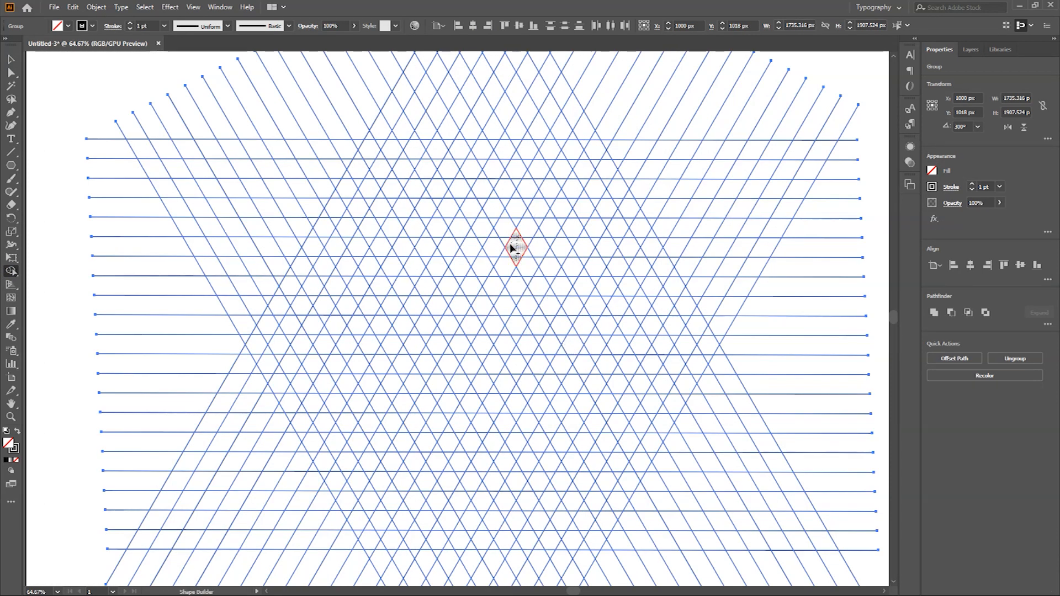
drag(511, 248, 500, 227)
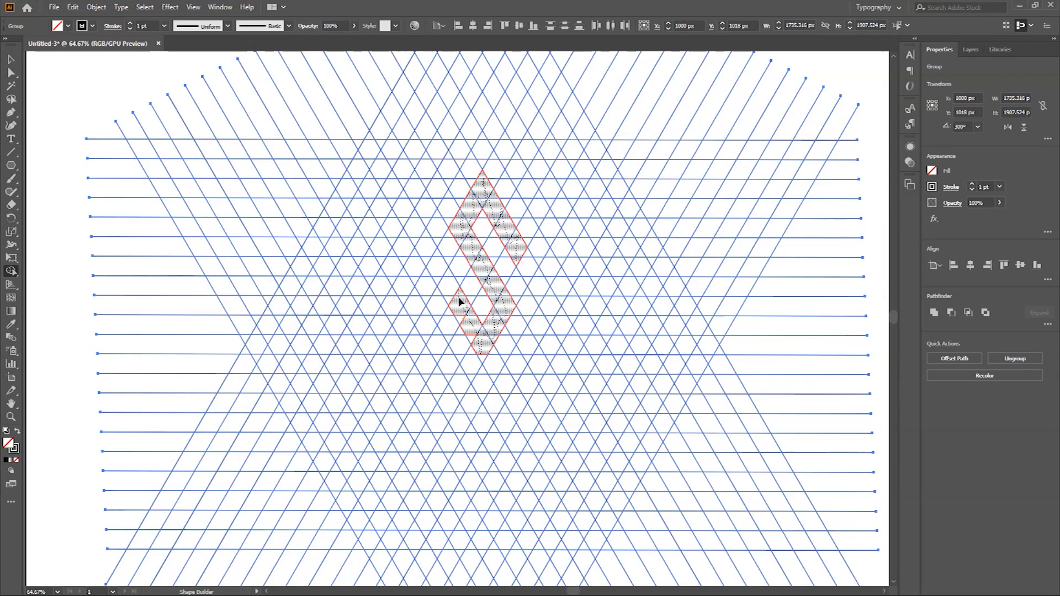
mouse_move(483, 362)
mouse_down()
mouse_move(450, 279)
mouse_move(454, 305)
mouse_up()
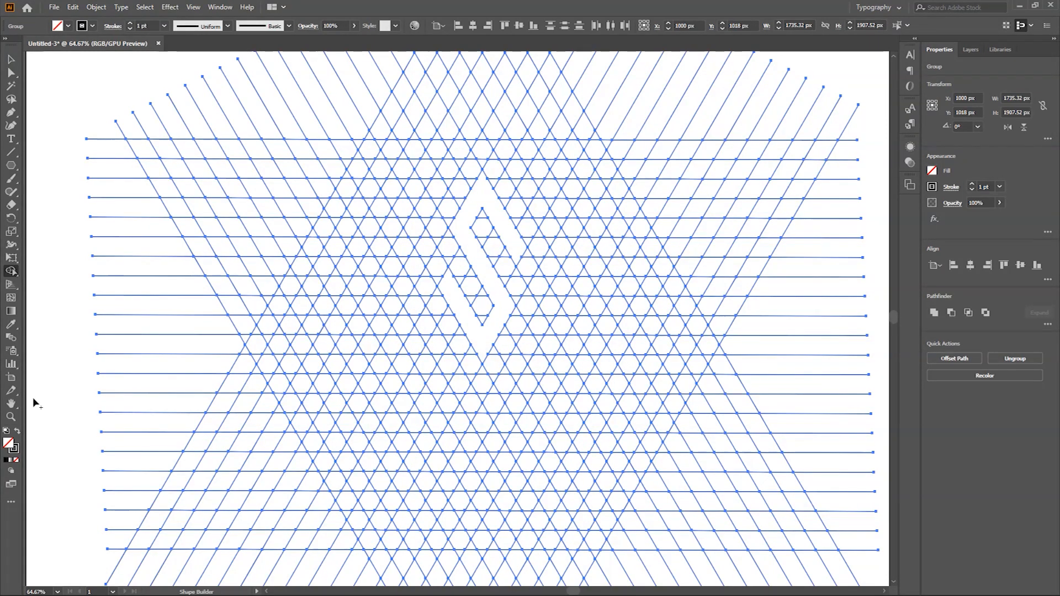
key(ctrl+space)
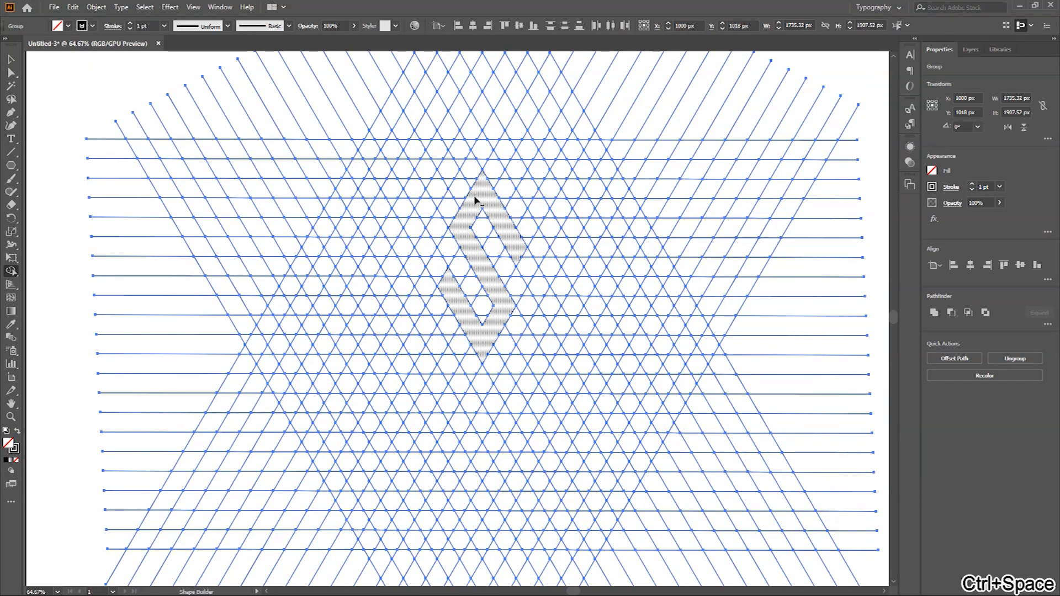
Step: Swap fill and stroke, fill the merged S shape with black, and deselect the artwork
click(17, 431)
key(ctrl+space)
mouse_move(549, 221)
mouse_down()
mouse_move(442, 265)
mouse_move(612, 257)
mouse_move(457, 280)
mouse_move(549, 310)
mouse_move(485, 230)
mouse_move(443, 248)
mouse_up()
key(ctrl+space)
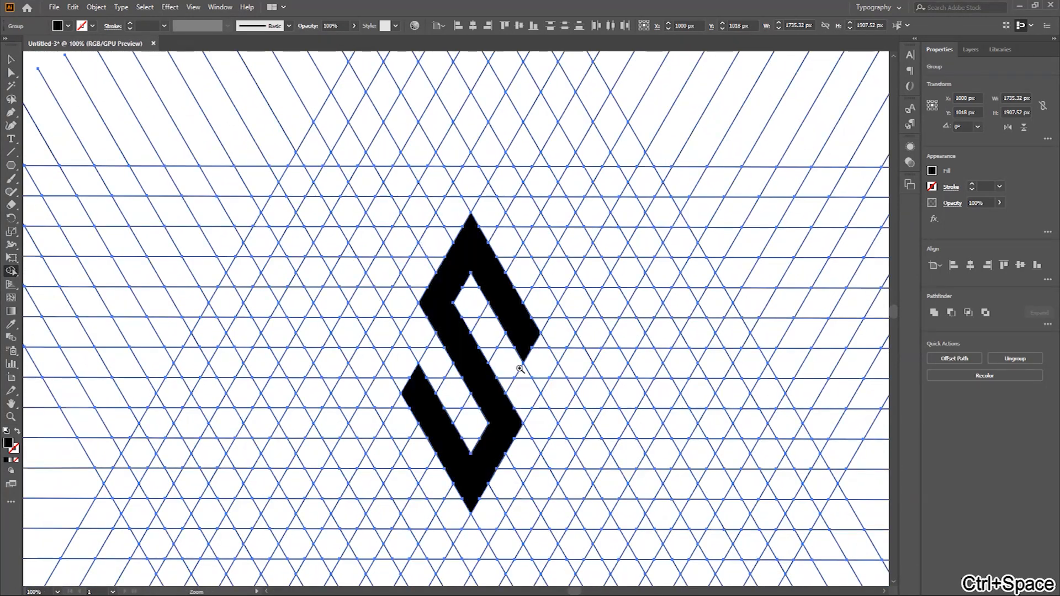
key(ctrl+space)
drag(546, 292, 489, 331)
key(v)
click(821, 364)
Step: Reselect the whole grid together with the black S and activate the Shape Builder tool
key(ctrl+space)
drag(571, 331, 744, 316)
key(ctrl+z)
key(ctrl+space)
click(746, 316)
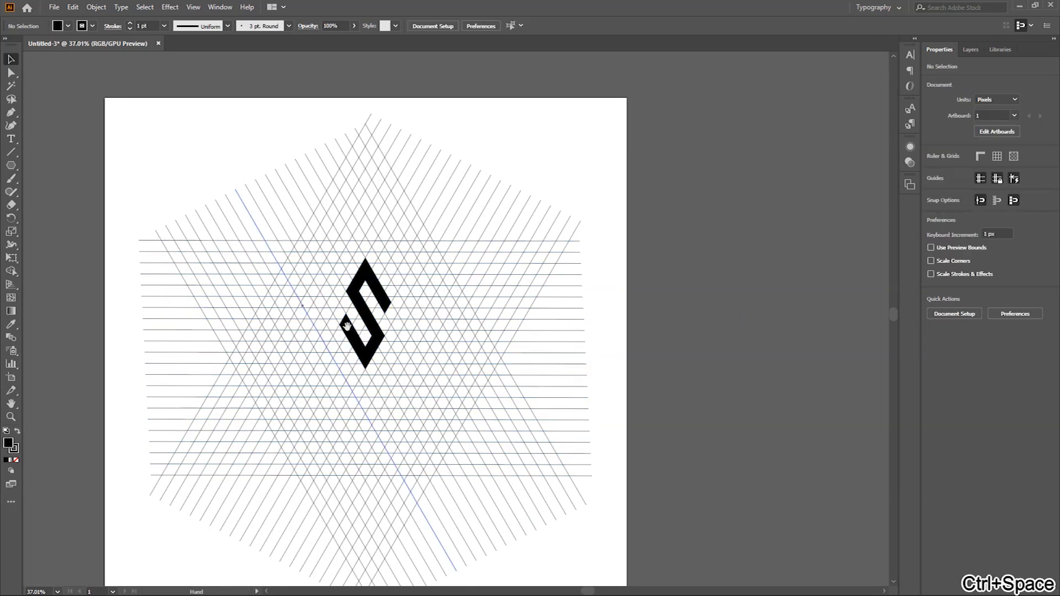
key(ctrl+space)
drag(360, 380, 449, 387)
key(space)
drag(424, 385, 454, 315)
click(10, 273)
click(11, 60)
key(ctrl+space)
drag(551, 361, 455, 347)
drag(783, 488, 299, 339)
click(11, 272)
Step: Merge cells below the first S into the top bar and upper diagonal stroke of a second S
key(ctrl+space)
drag(508, 382, 589, 396)
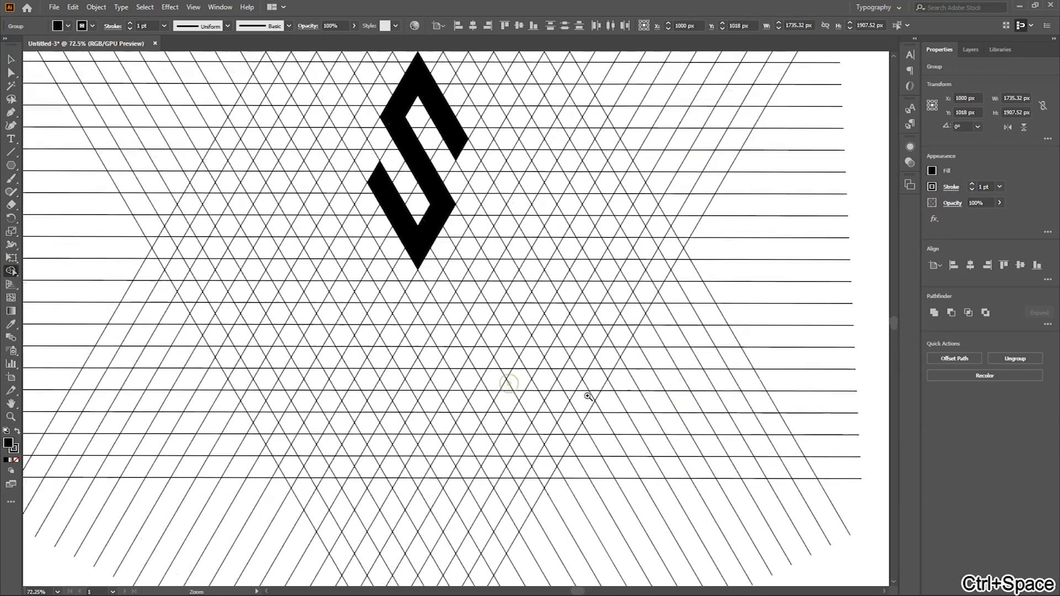
key(space)
drag(354, 276, 459, 324)
key(ctrl+space)
drag(540, 374, 563, 357)
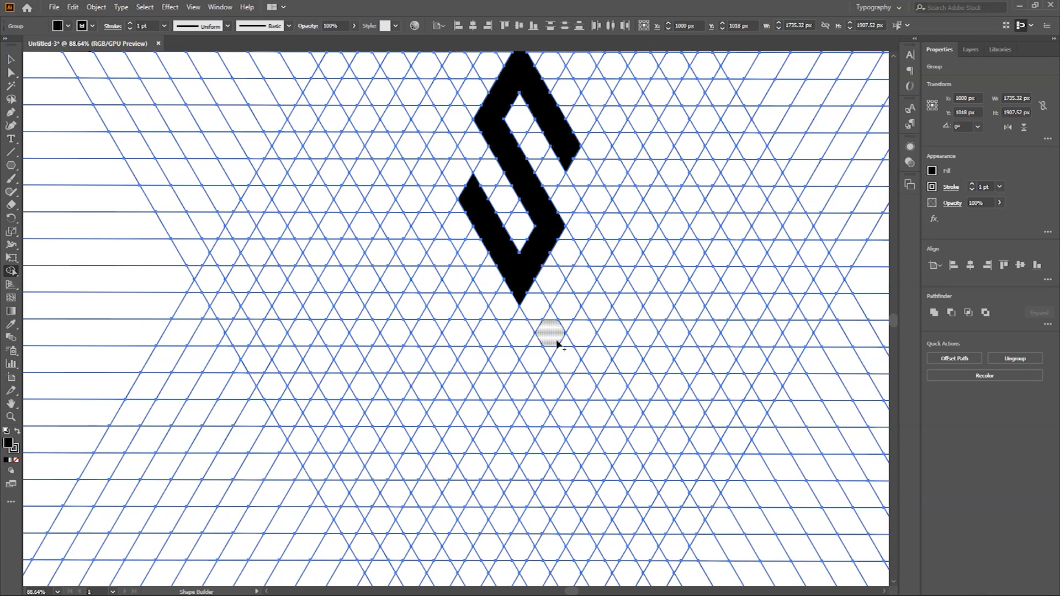
drag(535, 342, 508, 330)
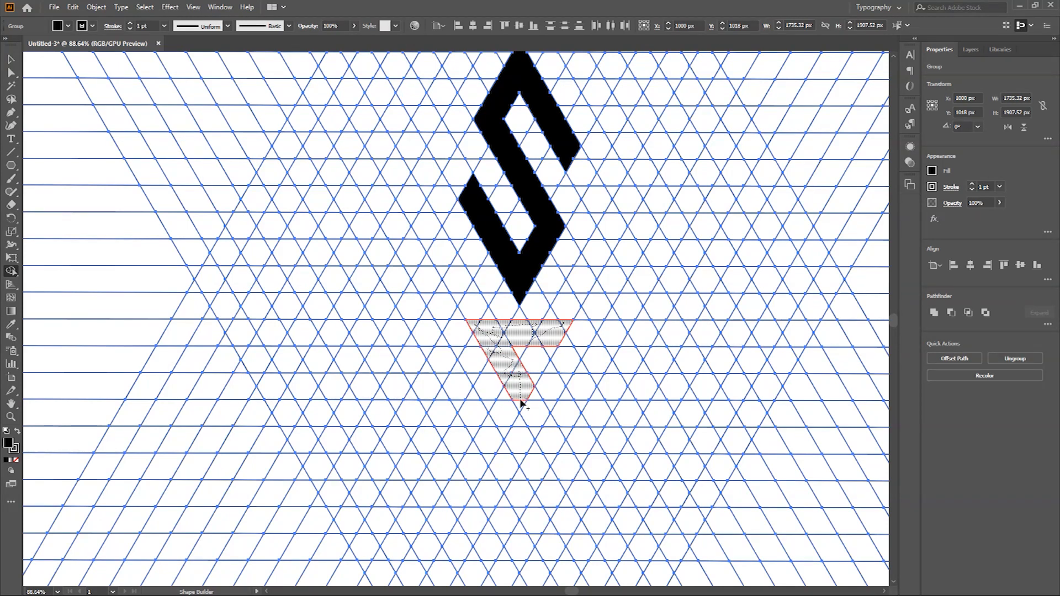
drag(547, 422, 549, 424)
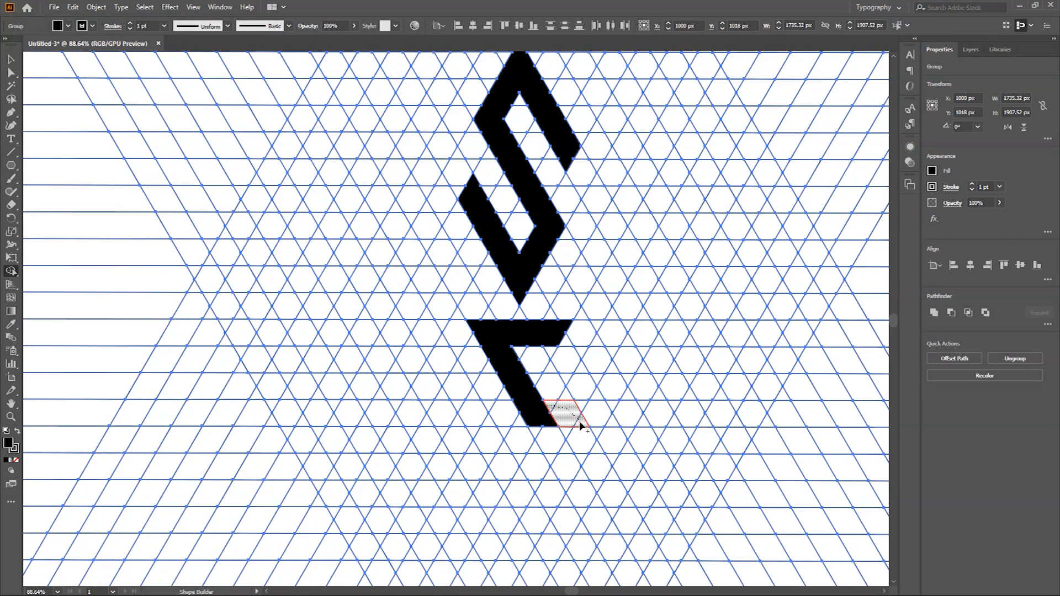
Step: Add the second S's horizontal middle bar, lower diagonal stroke and upturned lower end from adjoining grid cells
drag(613, 421, 614, 422)
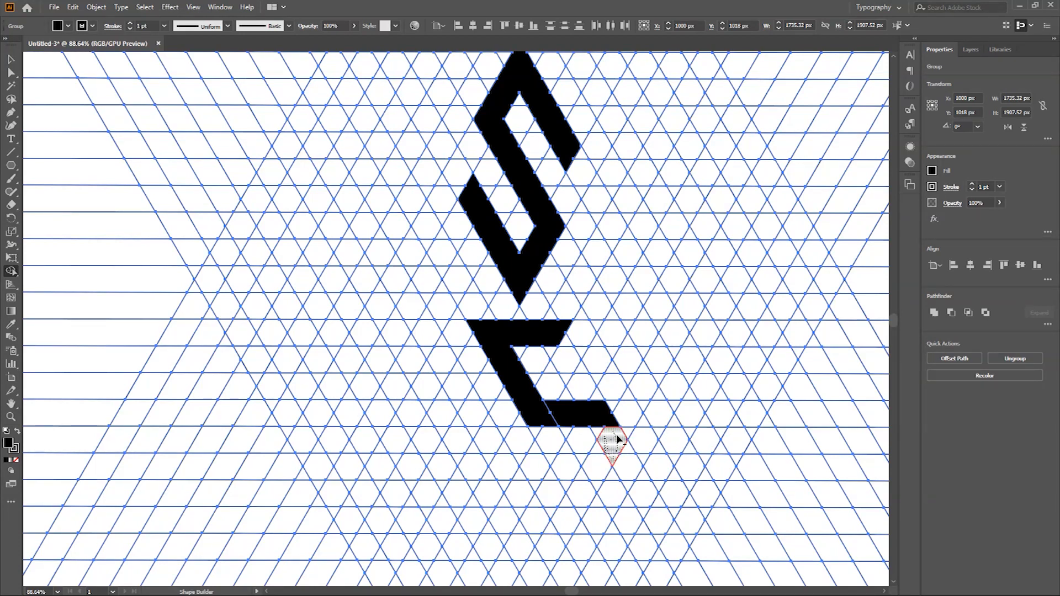
mouse_move(585, 477)
mouse_down()
mouse_move(582, 514)
mouse_move(569, 520)
mouse_move(541, 472)
mouse_up()
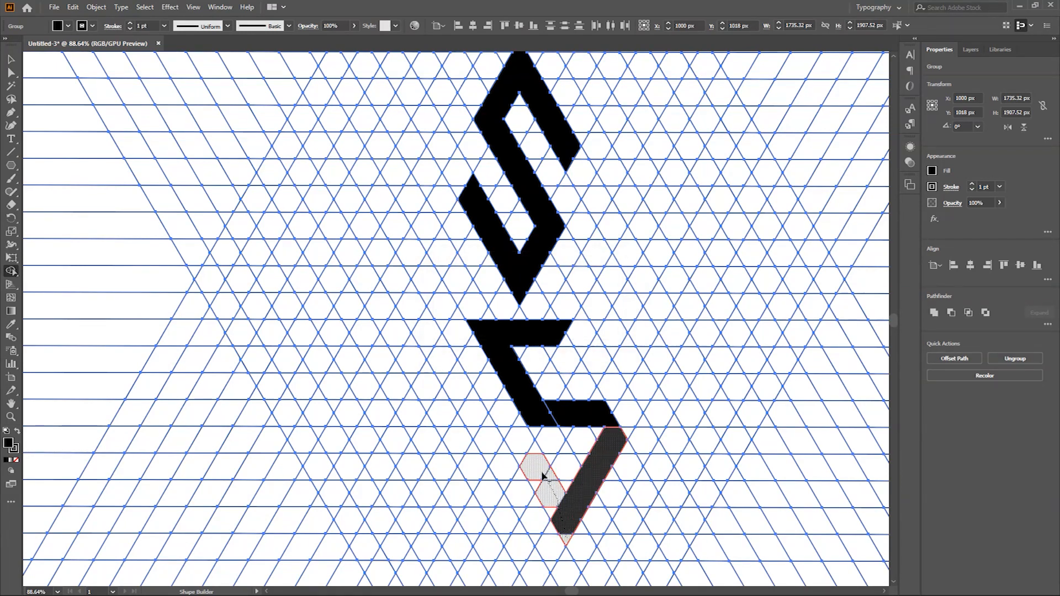
drag(555, 517, 566, 525)
key(ctrl+space)
mouse_move(593, 443)
mouse_down()
mouse_move(540, 438)
mouse_move(573, 428)
mouse_up()
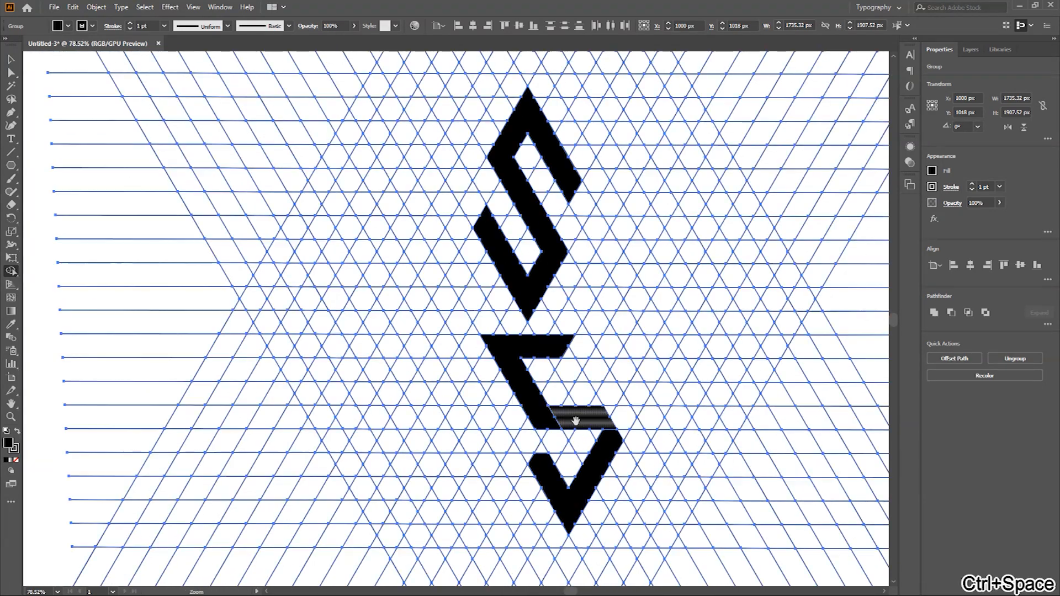
Step: Extend the second S's top bar into a short downward hook, point its middle corner and lower tip, and deselect the artwork
mouse_move(579, 349)
mouse_down()
mouse_move(597, 364)
mouse_move(569, 367)
mouse_up()
key(ctrl+space)
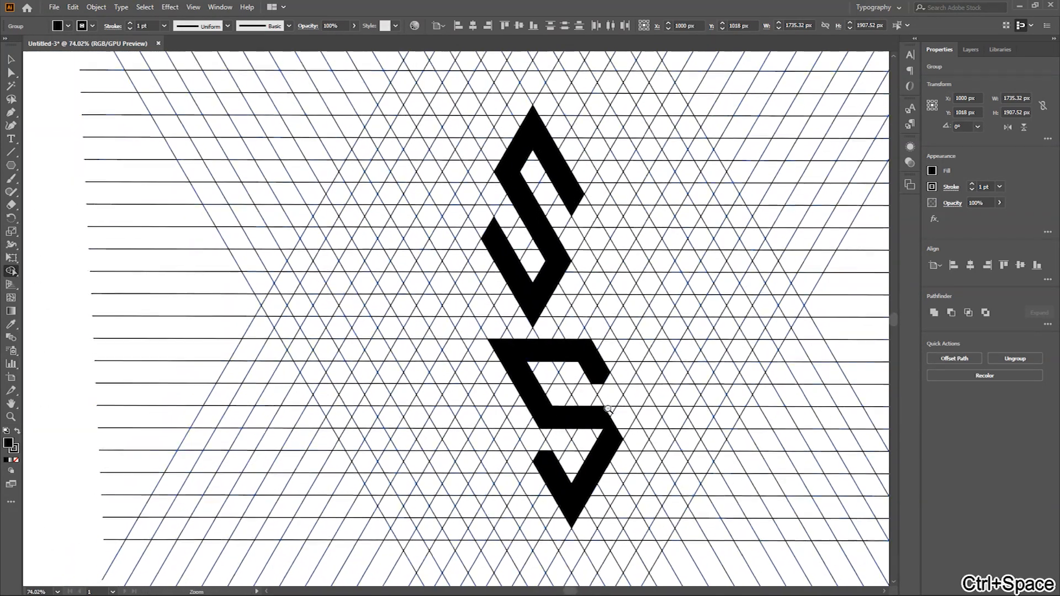
key(ctrl+space)
drag(657, 400, 690, 402)
key(space)
mouse_move(628, 437)
mouse_down()
mouse_move(596, 415)
mouse_move(593, 393)
mouse_move(577, 429)
mouse_move(559, 436)
mouse_move(567, 425)
mouse_move(403, 440)
mouse_move(516, 457)
mouse_up()
key(ctrl+space)
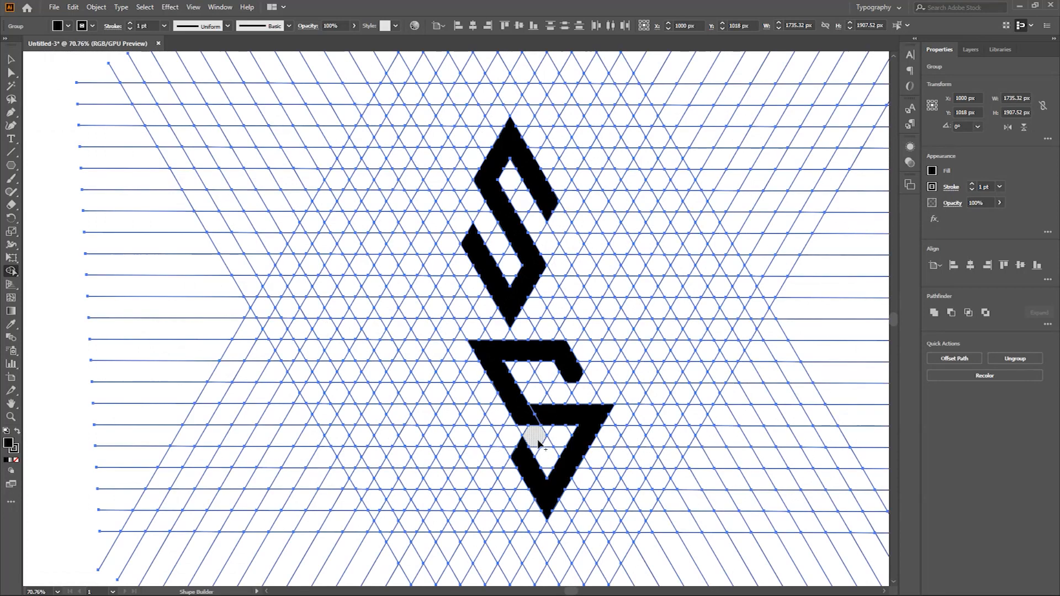
key(v)
key(ctrl+space)
drag(622, 415, 593, 415)
click(104, 266)
Step: Select the grid and both black letters again for merging with the Shape Builder tool
key(ctrl+space)
drag(664, 427, 575, 374)
key(ctrl+space)
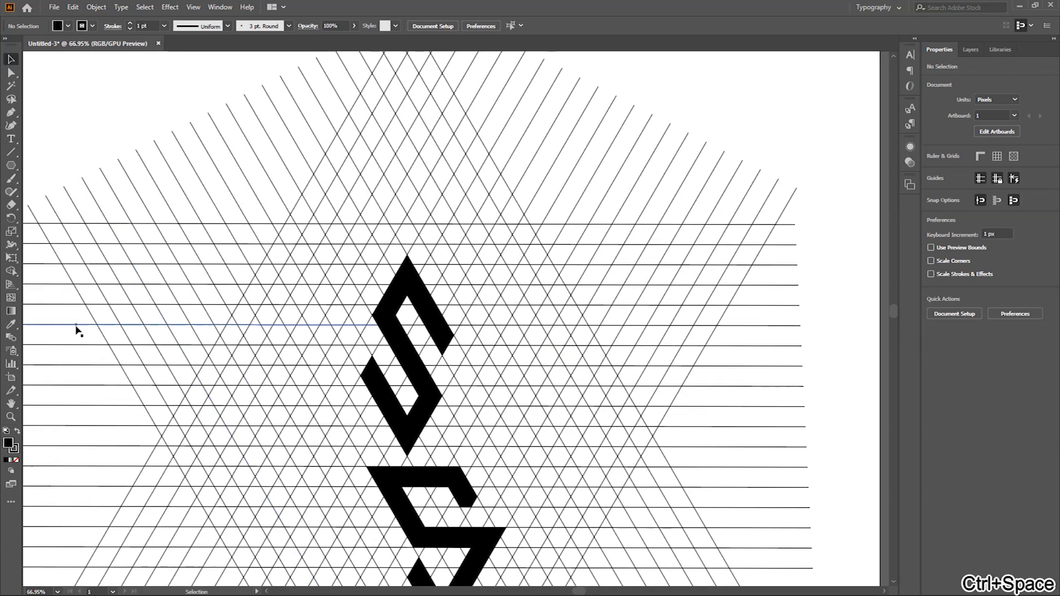
key(ctrl+space)
drag(500, 348, 368, 336)
drag(232, 250, 442, 326)
key(ctrl+space)
drag(550, 335, 765, 374)
drag(287, 324, 306, 213)
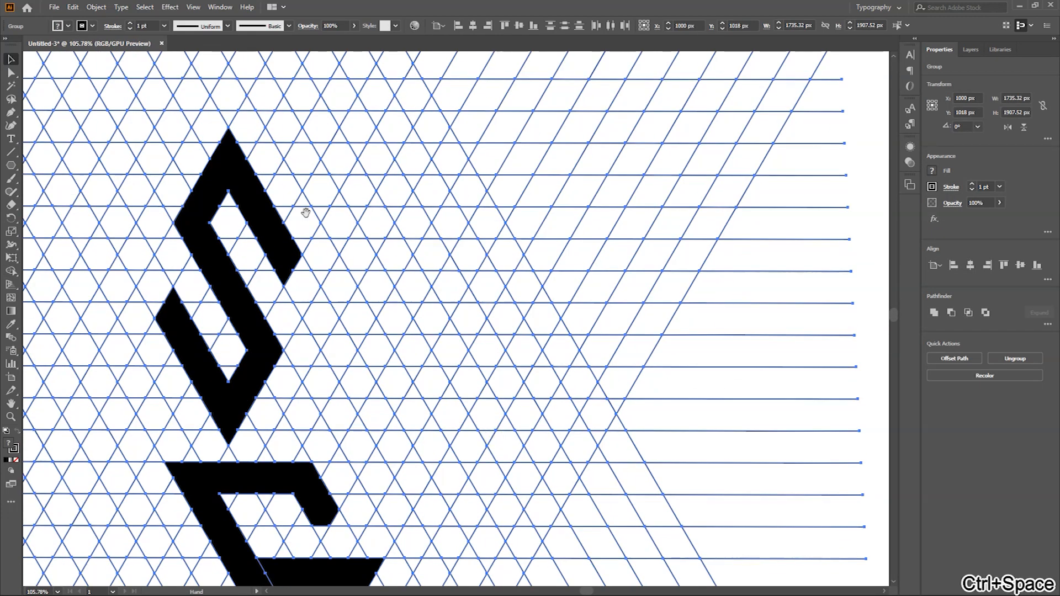
click(11, 271)
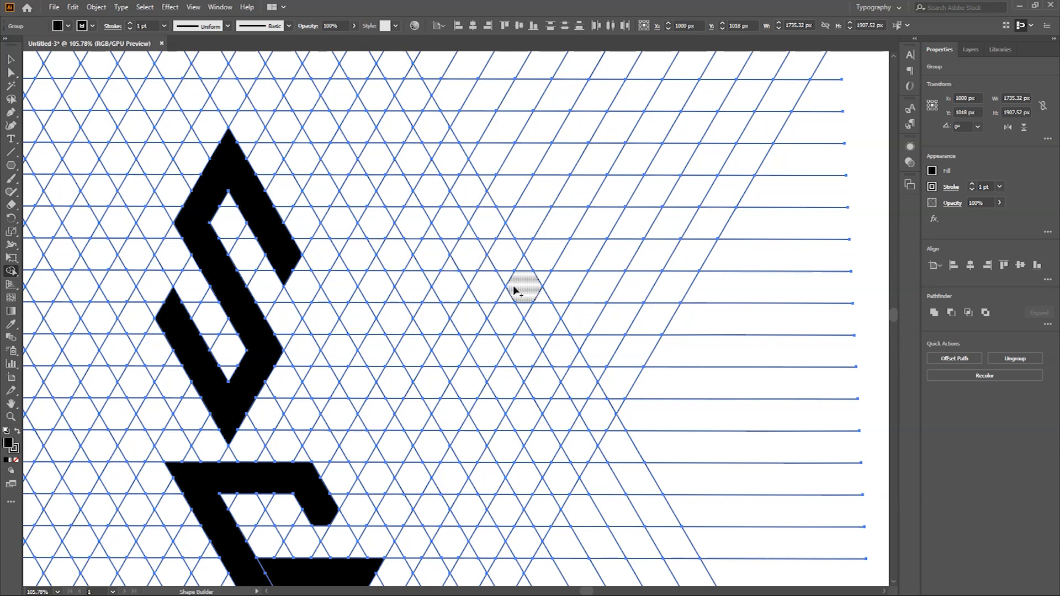
Step: Merge cells to the right of the first S into a third letter, starting with a horizontal top bar
click(516, 255)
key(ctrl+z)
drag(610, 253, 454, 246)
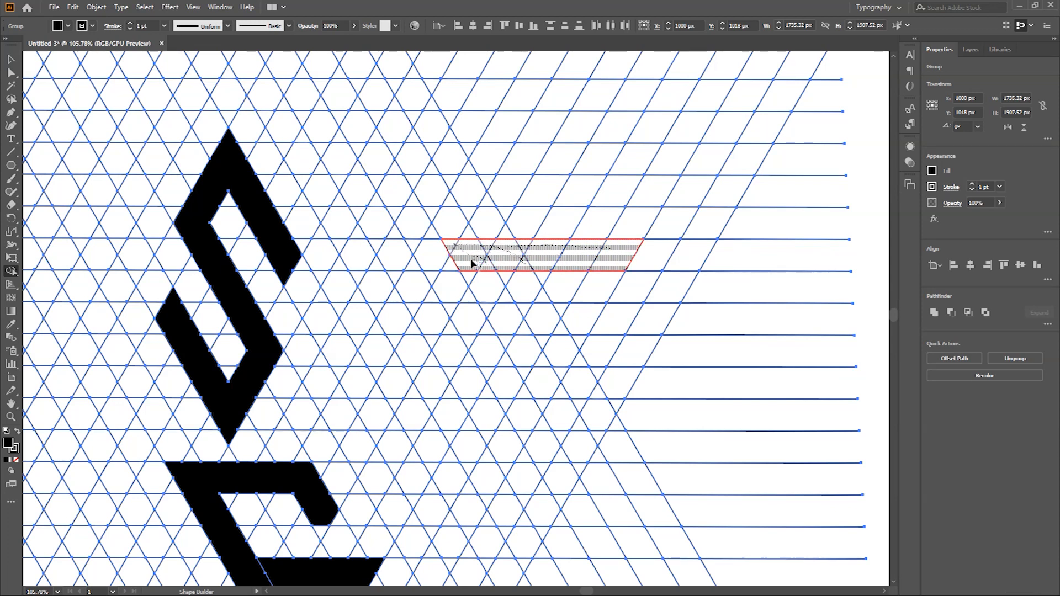
mouse_move(474, 266)
mouse_down()
mouse_move(550, 397)
mouse_move(538, 365)
mouse_up()
mouse_move(577, 321)
mouse_down()
mouse_move(660, 325)
mouse_move(544, 510)
mouse_move(504, 445)
mouse_up()
drag(535, 485, 535, 484)
key(ctrl+space)
mouse_move(631, 290)
mouse_down()
mouse_move(577, 284)
mouse_move(655, 258)
mouse_up()
mouse_move(501, 445)
mouse_down()
mouse_move(493, 411)
mouse_move(500, 420)
mouse_up()
Step: Merge grid cells beside the first S into a compact S with top, middle and bottom bars joined by angled corners
key(ctrl+space)
drag(665, 371, 563, 367)
key(ctrl+space)
drag(688, 349, 625, 345)
drag(397, 384, 540, 320)
drag(564, 268, 498, 274)
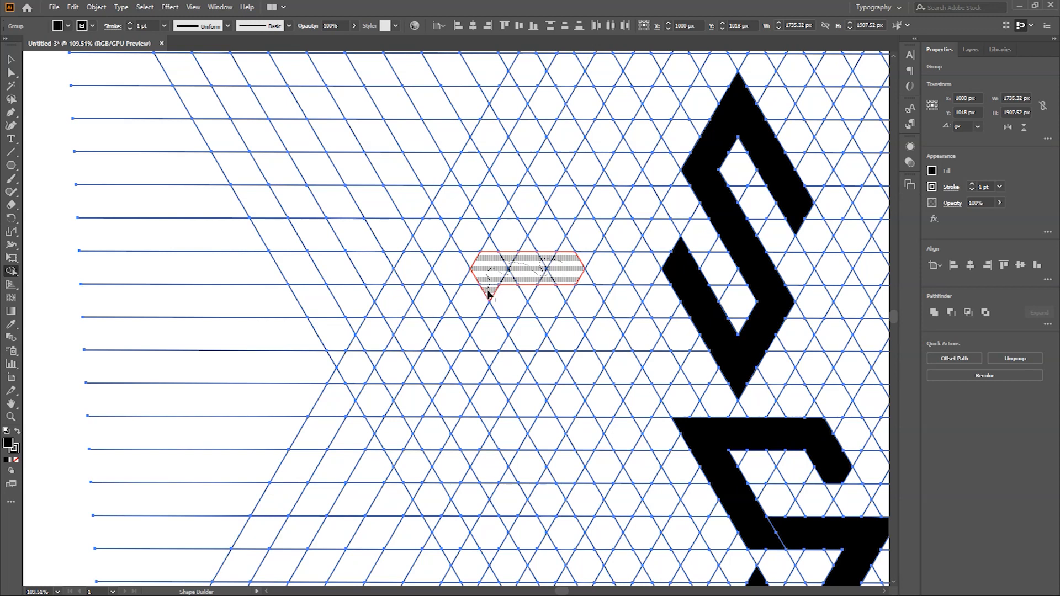
mouse_move(484, 288)
mouse_down()
mouse_move(475, 295)
mouse_move(487, 317)
mouse_move(568, 347)
mouse_up()
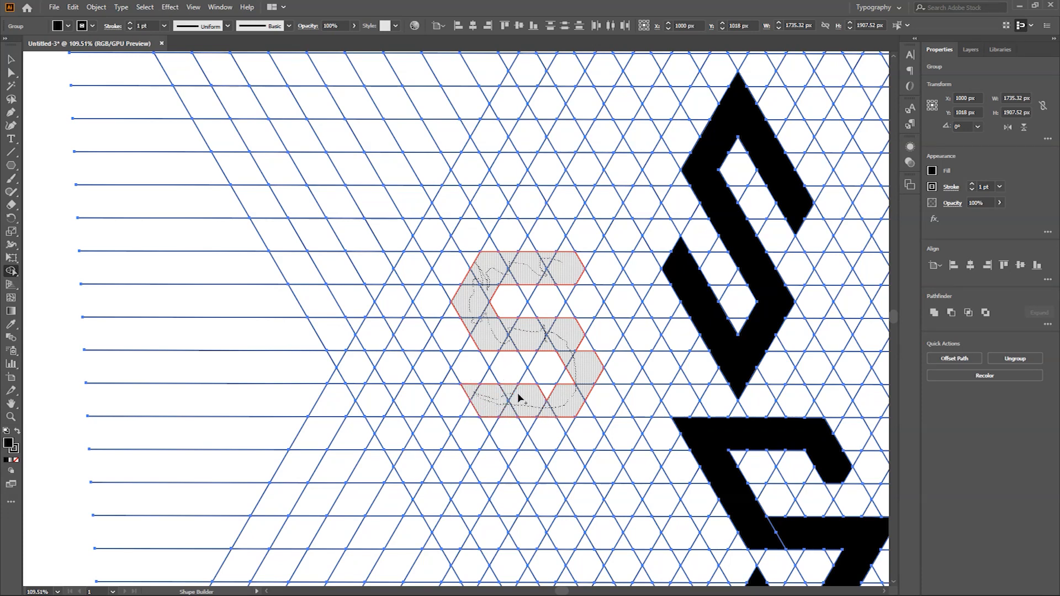
drag(575, 342, 472, 333)
Step: Start a fifth letter below the compact S by merging cells into a top bar, slanted stroke and middle bar
drag(673, 403, 546, 383)
drag(648, 384, 702, 387)
drag(302, 258, 330, 325)
drag(476, 372, 482, 319)
drag(338, 358, 476, 314)
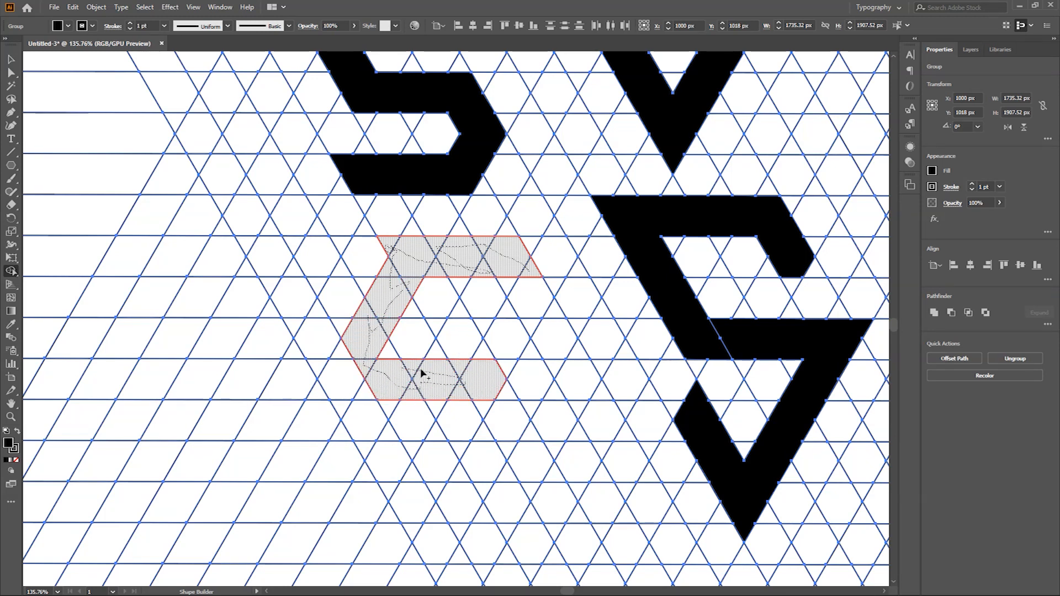
drag(507, 376, 532, 378)
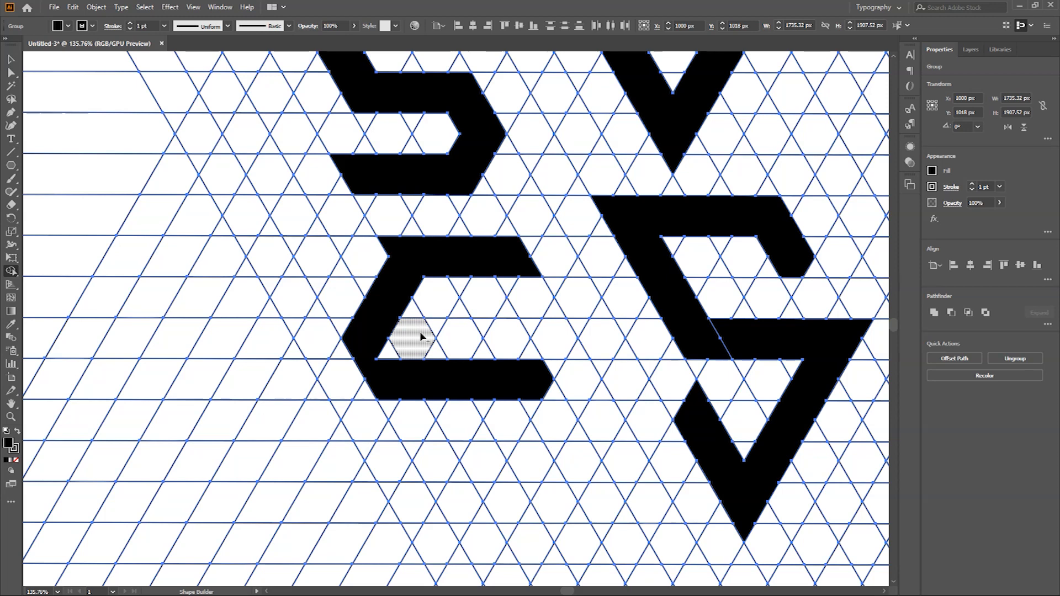
Step: Merge extra cells into the fifth letter to give it a pointed middle corner and a longer top bar
mouse_move(365, 394)
mouse_down()
mouse_move(343, 389)
mouse_move(352, 343)
mouse_up()
click(319, 394)
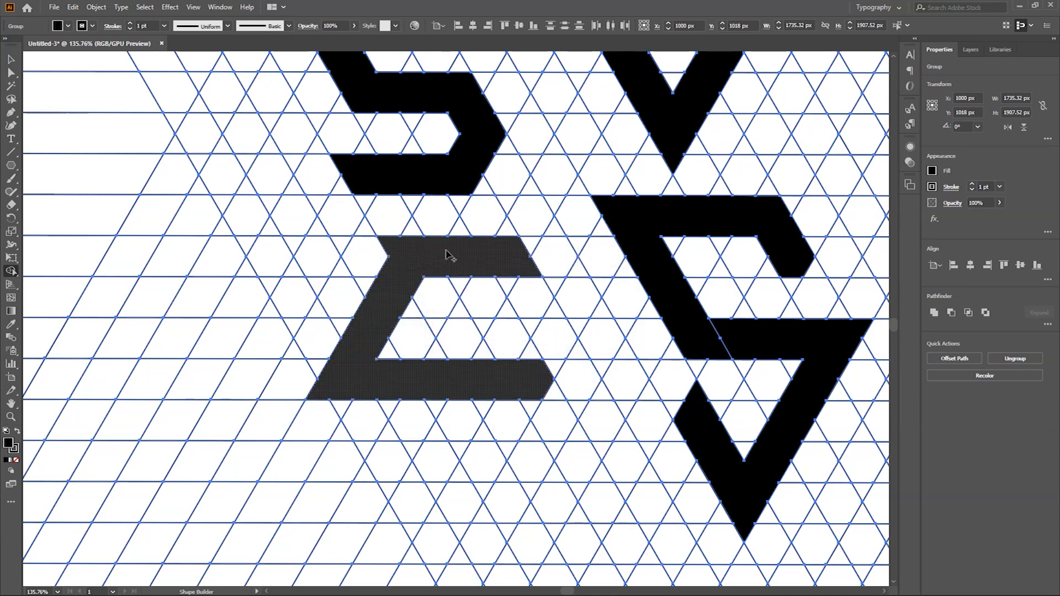
drag(547, 262, 549, 265)
Step: Add the fifth letter's lower diagonal stroke and bottom bar from adjoining grid cells
key(ctrl+space)
mouse_move(495, 331)
mouse_down()
mouse_move(446, 332)
mouse_move(564, 323)
mouse_move(497, 329)
mouse_up()
drag(667, 331, 574, 328)
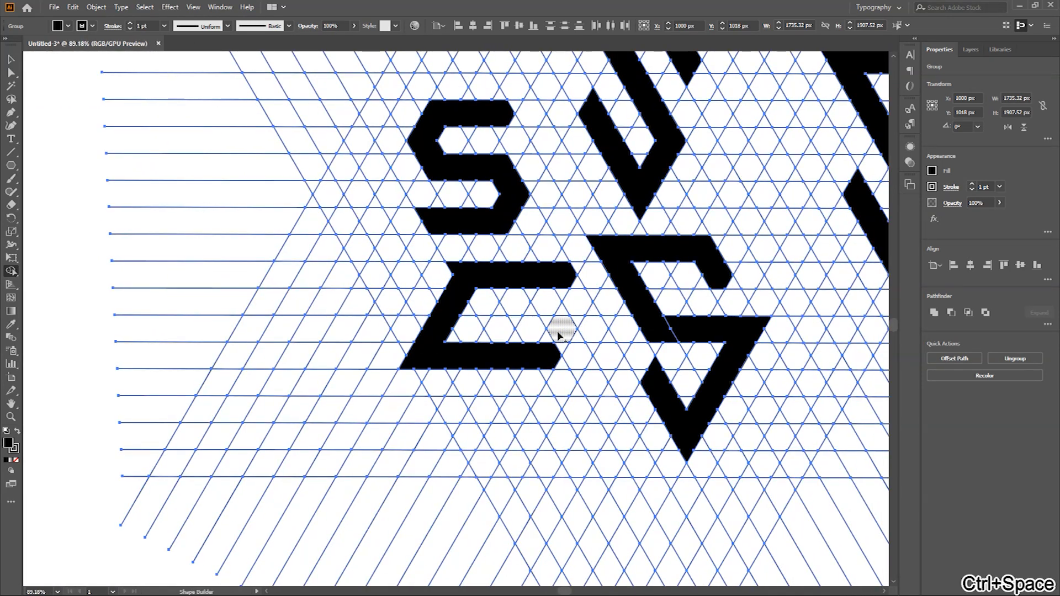
mouse_move(544, 366)
mouse_down()
mouse_move(486, 468)
mouse_move(525, 379)
mouse_move(482, 473)
mouse_up()
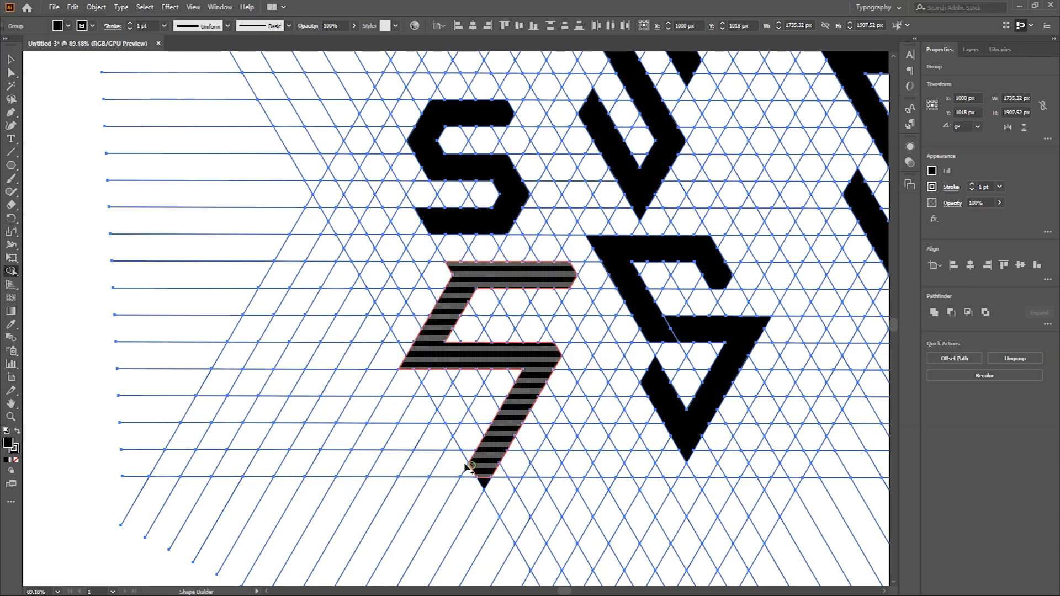
drag(373, 464, 371, 464)
Step: Deselect the artwork, select all the thin grid lines with the Magic Wand and delete them
key(ctrl+space)
mouse_move(540, 359)
mouse_down()
mouse_move(481, 360)
mouse_move(512, 361)
mouse_up()
drag(582, 370, 504, 372)
drag(630, 361, 438, 390)
key(v)
click(751, 312)
key(y)
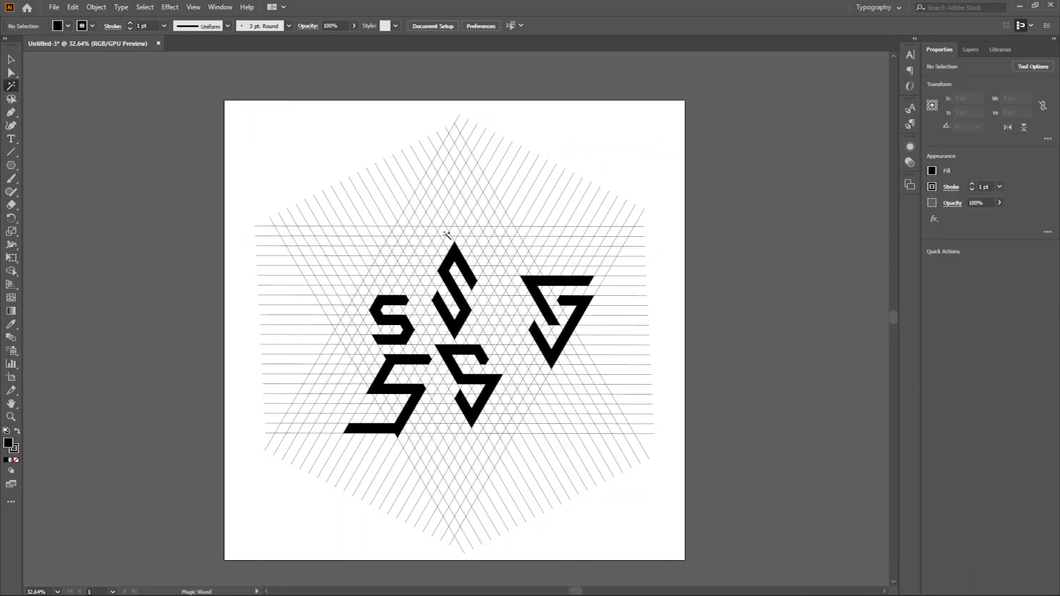
click(422, 227)
key(Delete)
Step: Ungroup the remaining black letters so that each one can be moved separately
key(v)
drag(449, 353, 338, 227)
key(ctrl+z)
right_click(473, 354)
click(524, 453)
click(540, 362)
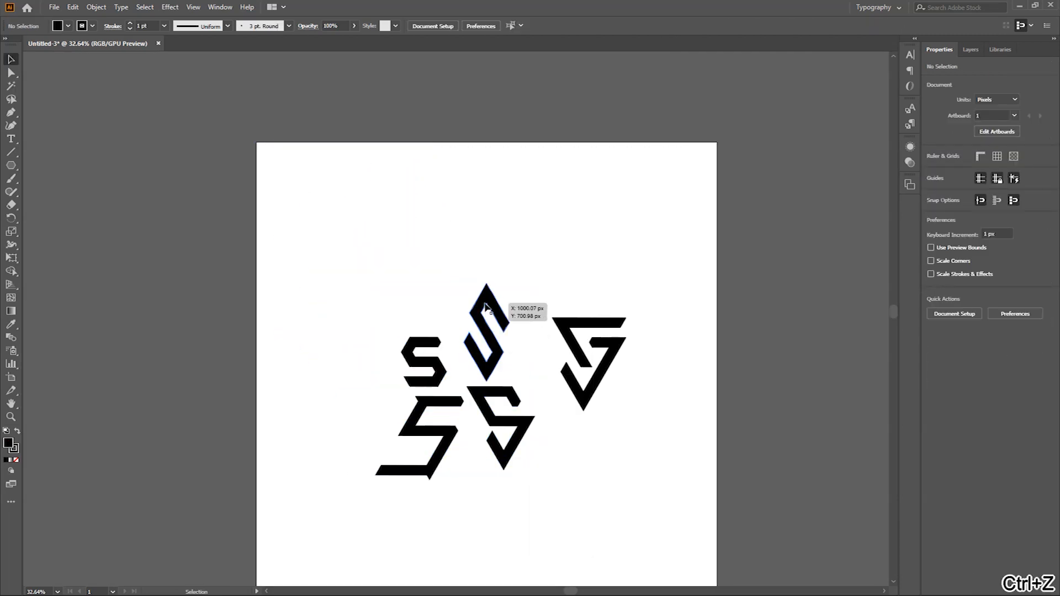
Step: Move the diamond-shaped S to the artboard's upper-left corner and the compact S beneath it
drag(487, 304, 327, 201)
drag(432, 367, 333, 331)
drag(447, 462, 447, 251)
drag(455, 191, 454, 193)
key(ctrl+z)
key(ctrl+z)
Step: Select all pieces of the slanted S and move it up beside the diamond-shaped and compact letters
drag(441, 534, 390, 373)
click(478, 446)
click(430, 476)
shift+click(597, 327)
drag(430, 470, 431, 298)
Step: Group the pieces of the triangular S and move it into the artboard's upper-right corner
right_click(547, 198)
click(734, 254)
click(593, 169)
click(634, 153)
drag(634, 146, 647, 148)
right_click(599, 157)
click(635, 252)
click(740, 217)
click(603, 154)
shift+click(601, 183)
key(ctrl+g)
drag(601, 184, 702, 212)
Step: Select both pieces of the remaining hooked S and rotate them together to 326.31°
drag(391, 491, 400, 361)
drag(432, 396, 451, 255)
key(ctrl+z)
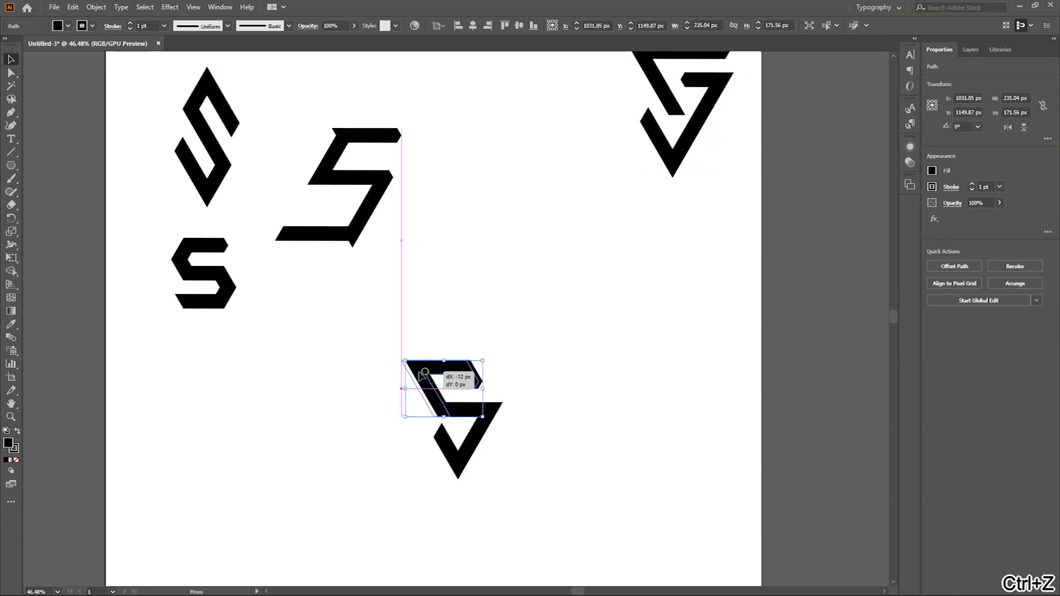
click(512, 393)
click(486, 411)
drag(514, 370, 509, 453)
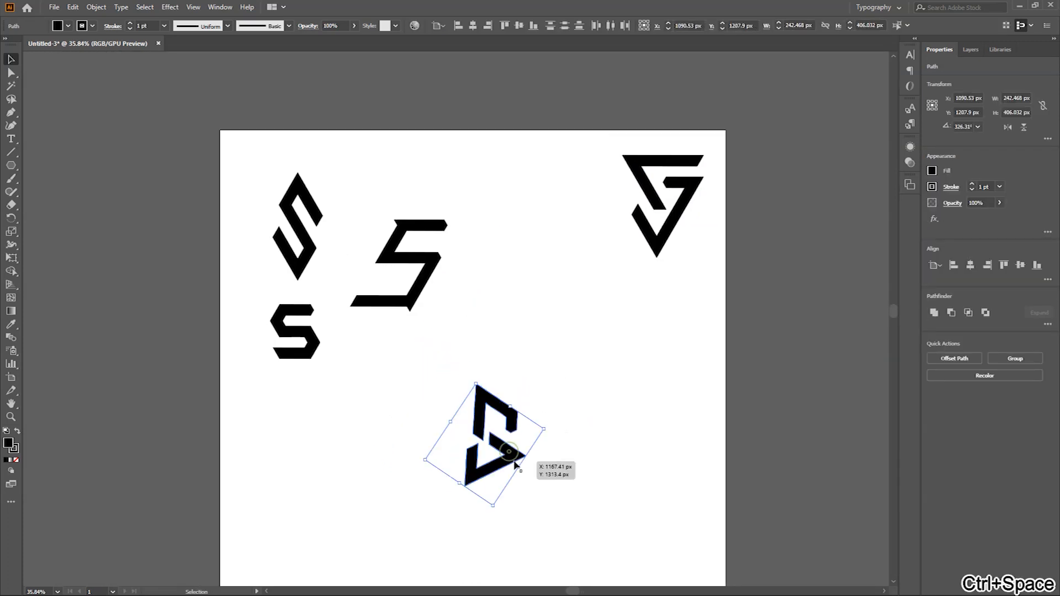
Step: Move the rotated hooked S beneath the triangular S on the right side of the artboard
drag(553, 239, 572, 229)
click(382, 233)
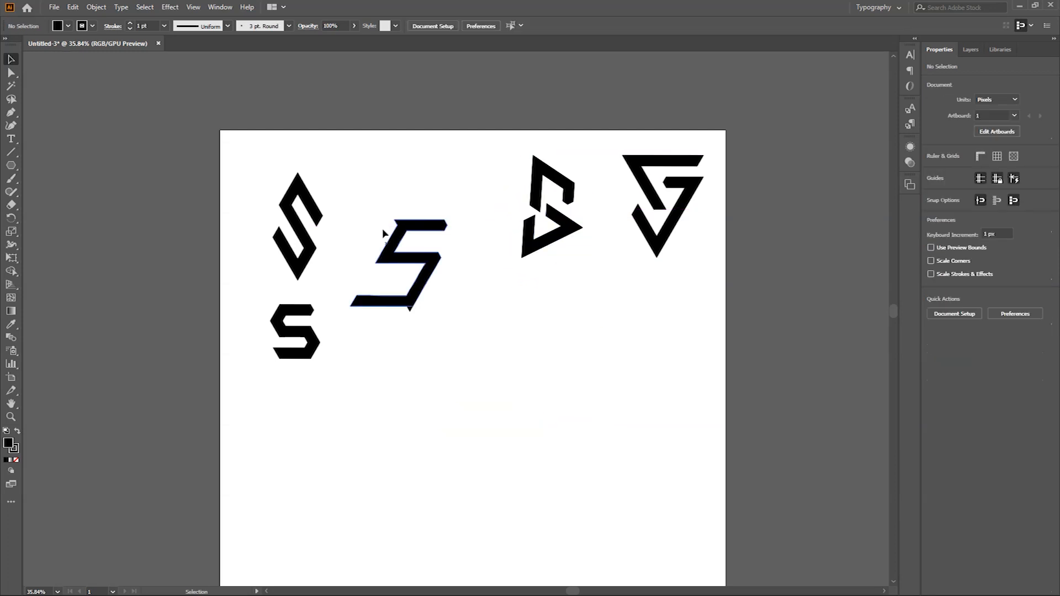
click(563, 255)
drag(657, 330, 667, 356)
Step: Group the slanted S's pieces, scale the group down and place it just left of the triangular S
drag(362, 223, 467, 330)
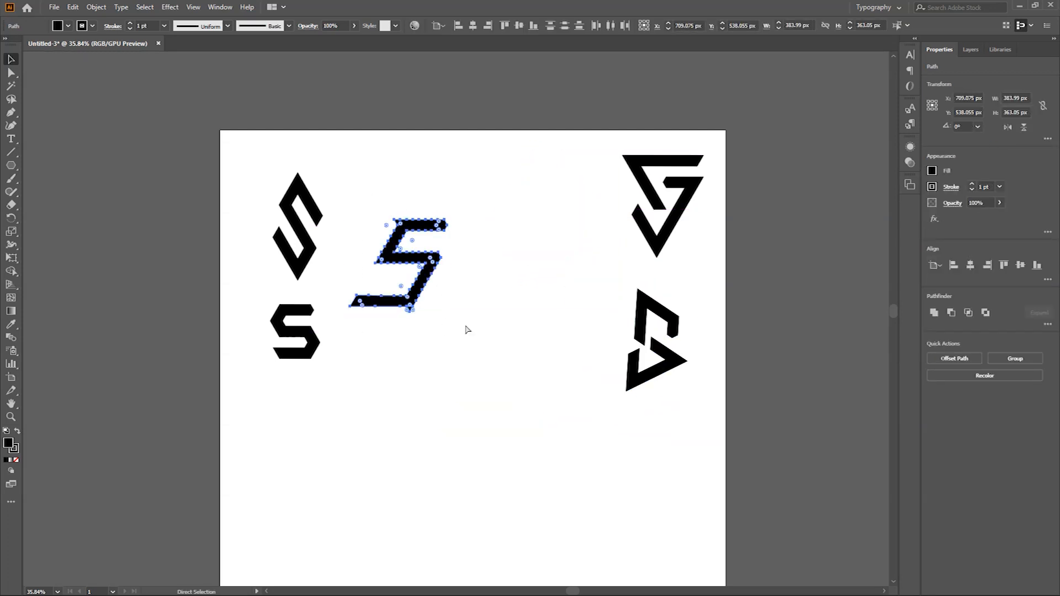
key(ctrl+g)
drag(405, 235, 503, 160)
click(525, 285)
Step: Enlarge the compact S to about 320 × 347 px and place it between the diamond-shaped and slanted letters
key(ctrl+space)
drag(432, 374, 415, 372)
drag(390, 242, 420, 284)
drag(401, 241, 424, 241)
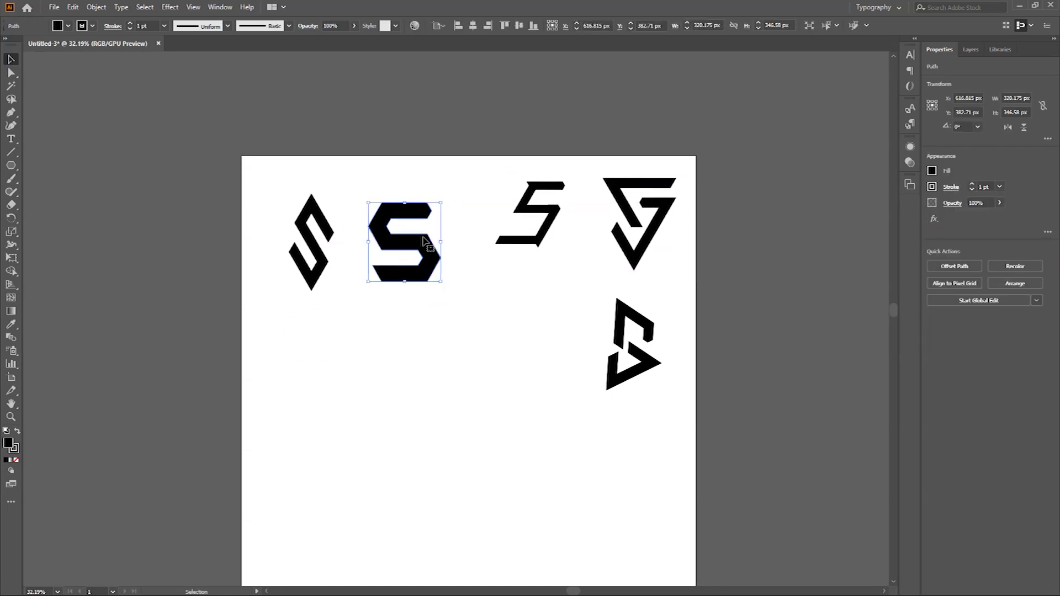
Step: Examine the shape and edges of the compact S up close
drag(392, 93, 417, 234)
key(ctrl+space)
drag(417, 234, 454, 235)
drag(490, 443, 535, 435)
drag(534, 434, 607, 437)
drag(466, 444, 493, 443)
drag(454, 472, 508, 449)
click(246, 355)
click(419, 368)
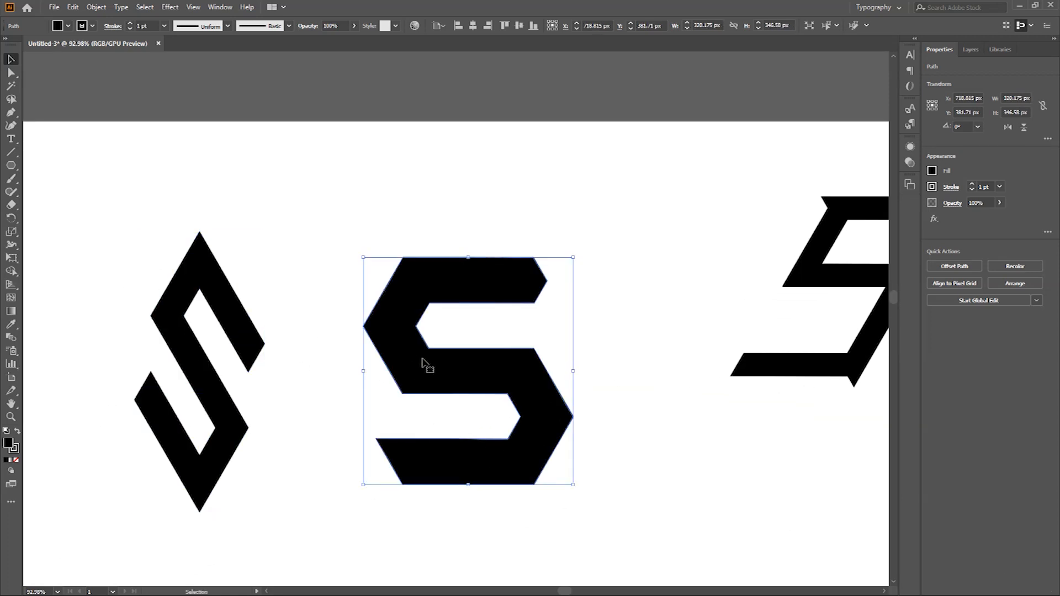
key(ctrl+space)
drag(480, 374, 523, 383)
click(621, 431)
Step: Move the slanted, triangular, hooked and diamond-shaped letters off the artboard, leaving only the compact S
key(ctrl+space)
drag(618, 428, 342, 409)
drag(683, 468, 450, 359)
drag(429, 216, 632, 481)
drag(555, 282, 759, 280)
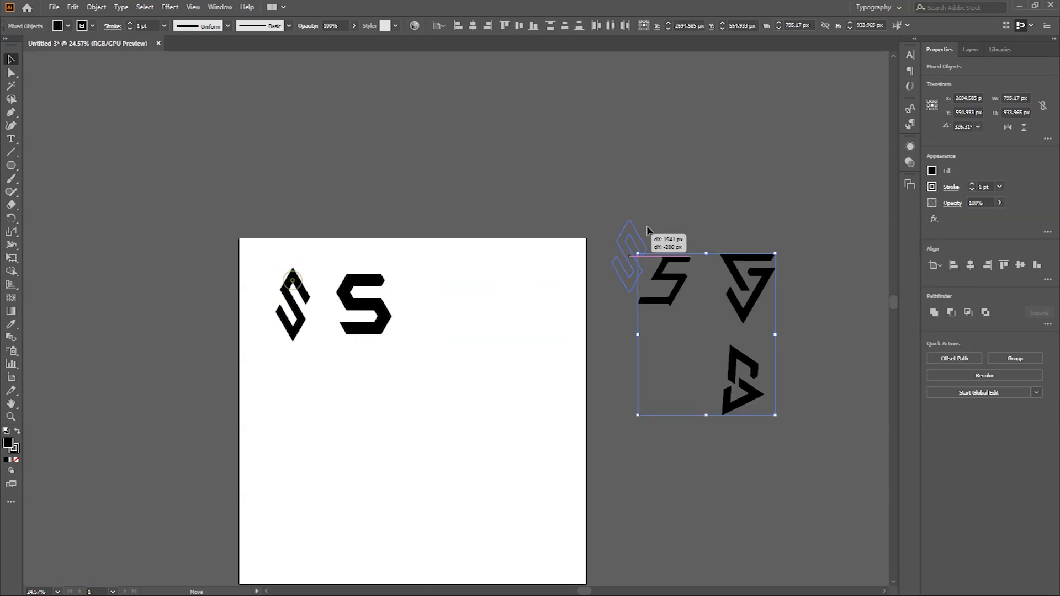
drag(647, 231, 723, 168)
Step: Center the compact S horizontally and vertically on the artboard and enlarge it proportionally
click(339, 398)
drag(435, 439, 425, 344)
click(369, 221)
click(472, 23)
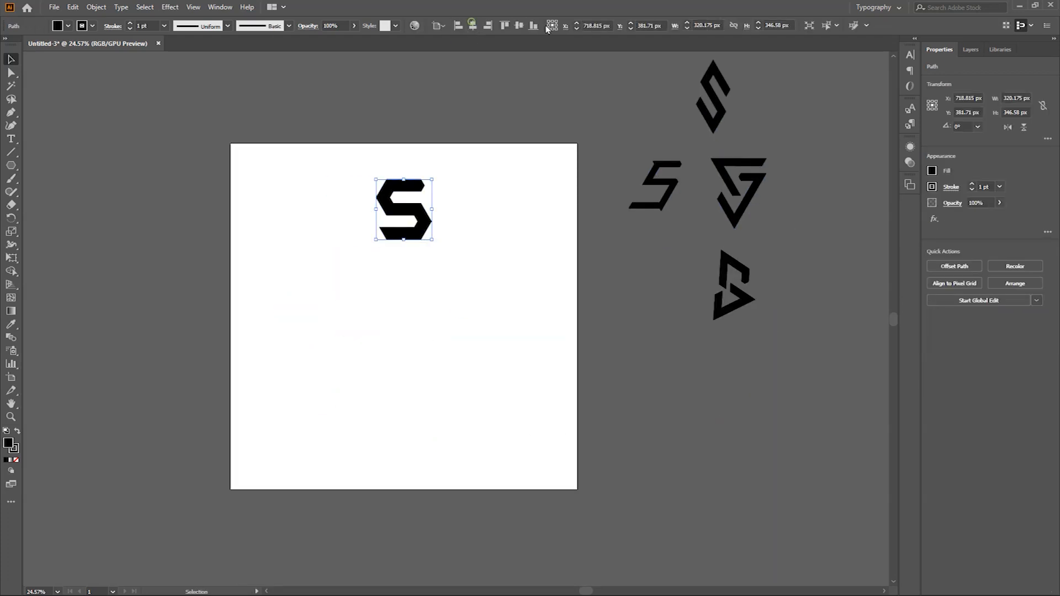
click(519, 25)
drag(432, 348, 454, 374)
click(493, 322)
Step: Draw a hexagon of about 813 × 939 px centered over the S and rotate it to 270°
click(11, 164)
click(50, 202)
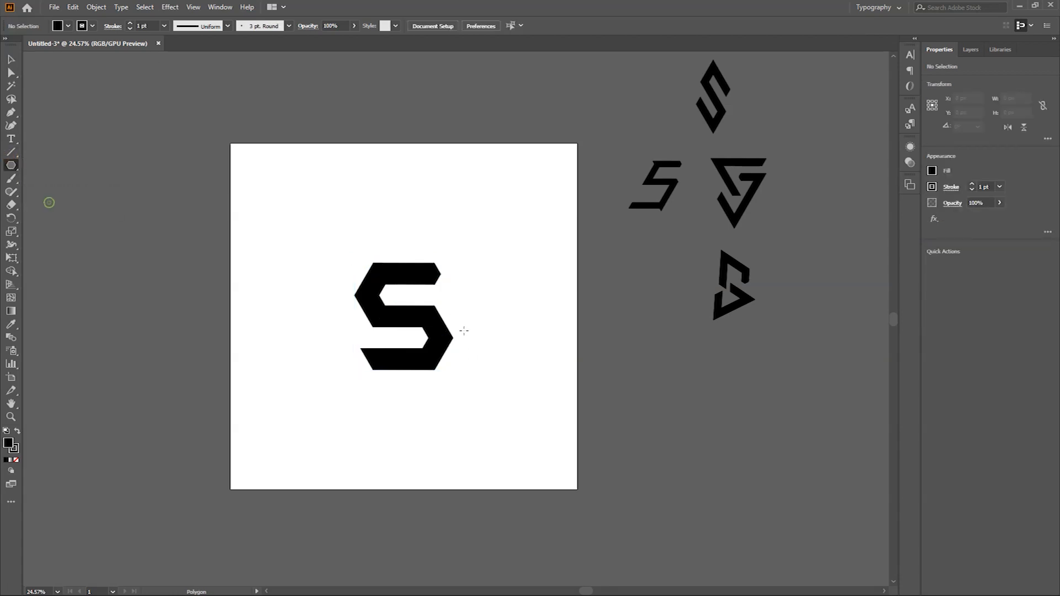
drag(447, 336, 472, 362)
key(v)
drag(491, 246, 477, 362)
click(529, 360)
Step: Send the black hexagon behind the compact S
click(438, 332)
key(ctrl+shift+p)
key(Escape)
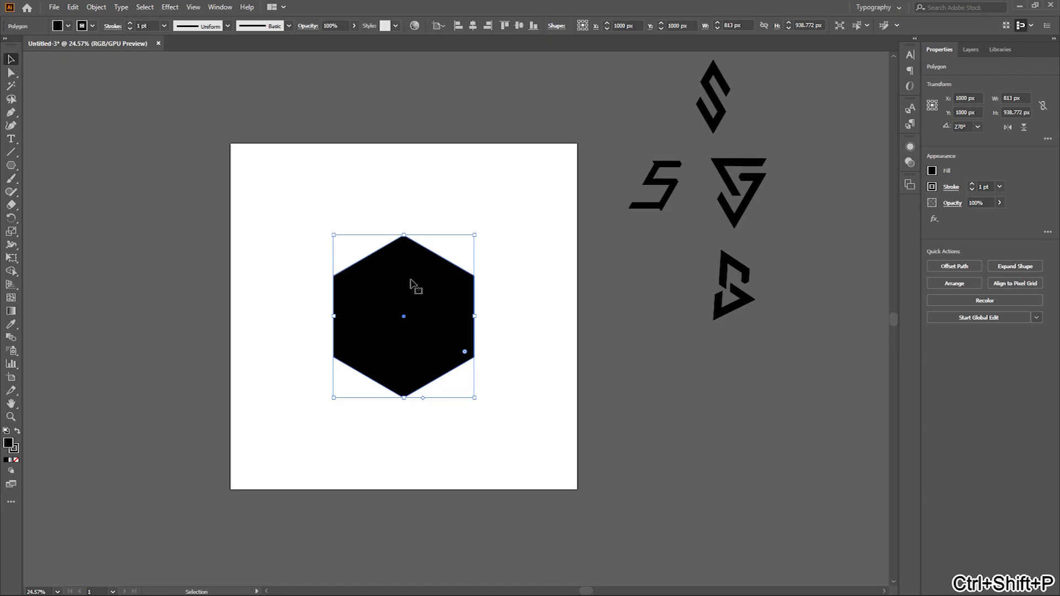
key(ctrl+shift+[)
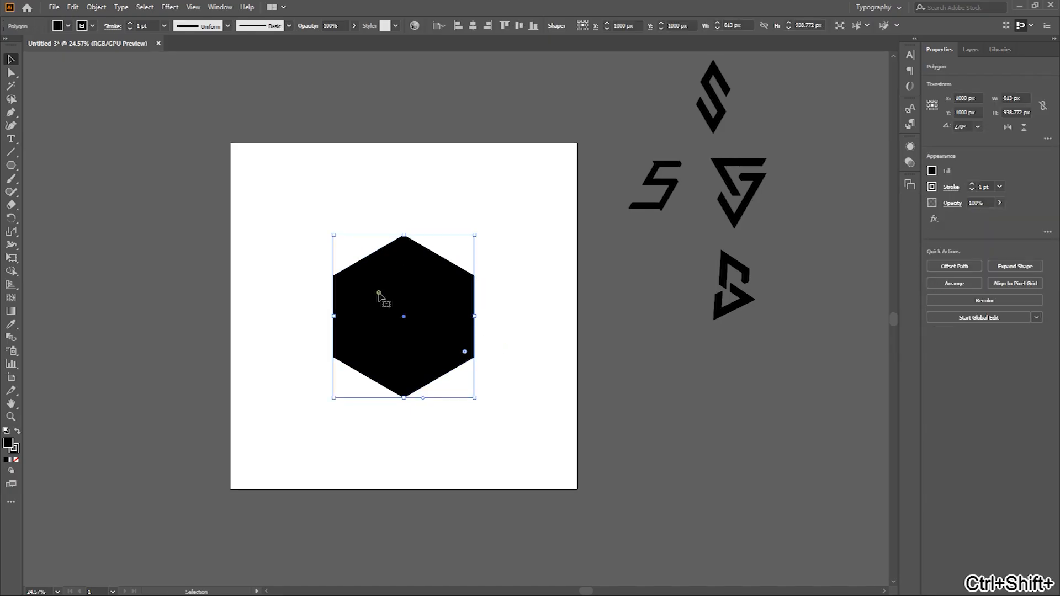
Step: Recolor the compact S white by sampling the empty artboard with the Eyedropper
click(377, 294)
key(i)
click(532, 223)
key(v)
click(538, 308)
Step: Scale the hexagon down around its center to about 629 × 726 px
key(ctrl+space)
drag(385, 282, 499, 270)
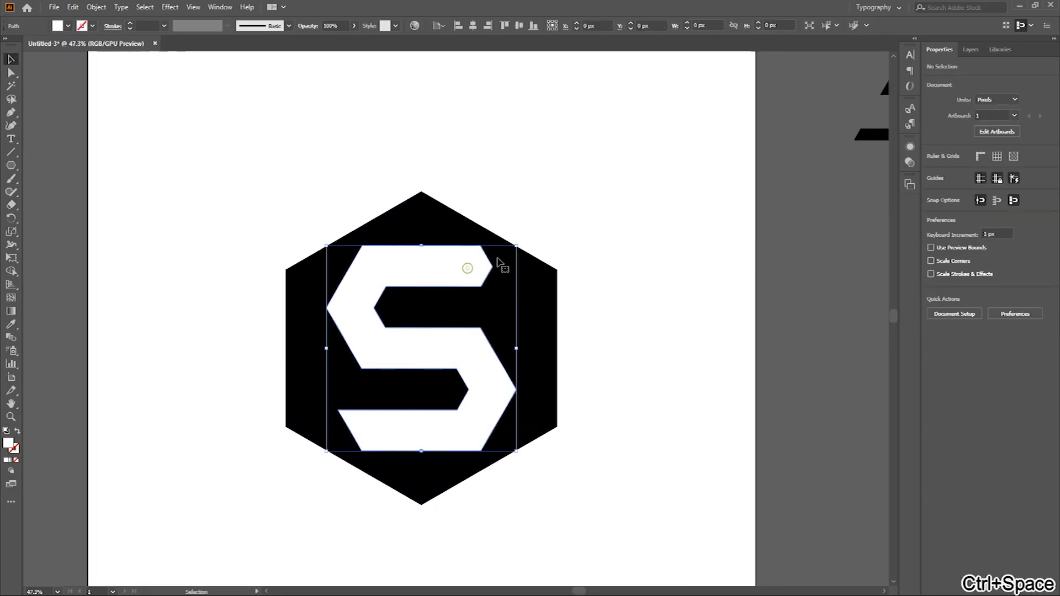
click(548, 266)
drag(559, 191, 525, 216)
click(567, 314)
Step: Select the hexagon and the white S together and move them to the upper part of the artboard
click(503, 290)
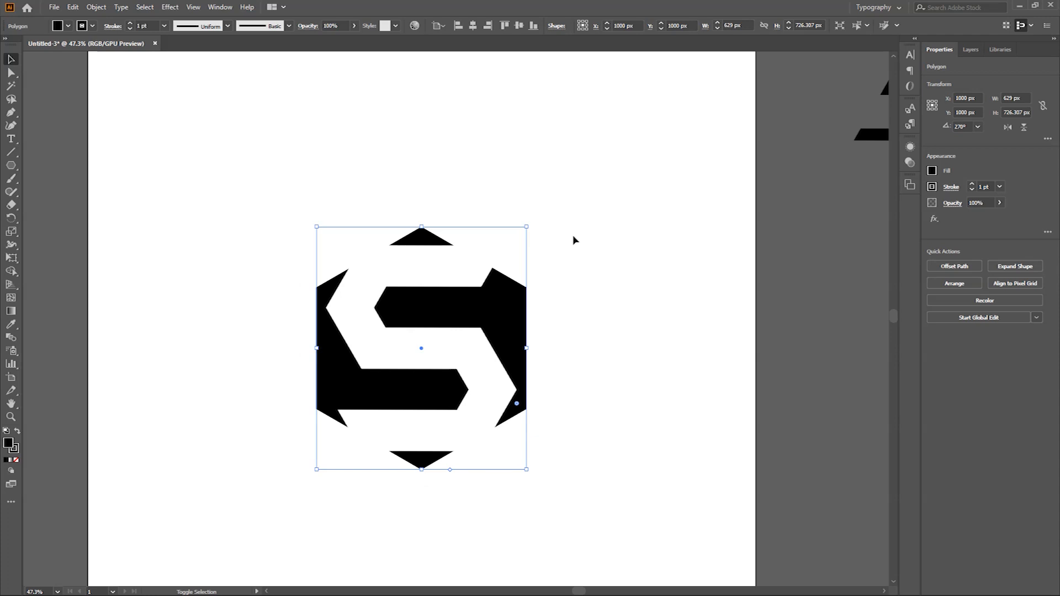
click(627, 415)
drag(627, 414, 616, 497)
drag(556, 365, 572, 311)
click(647, 371)
drag(652, 442, 613, 412)
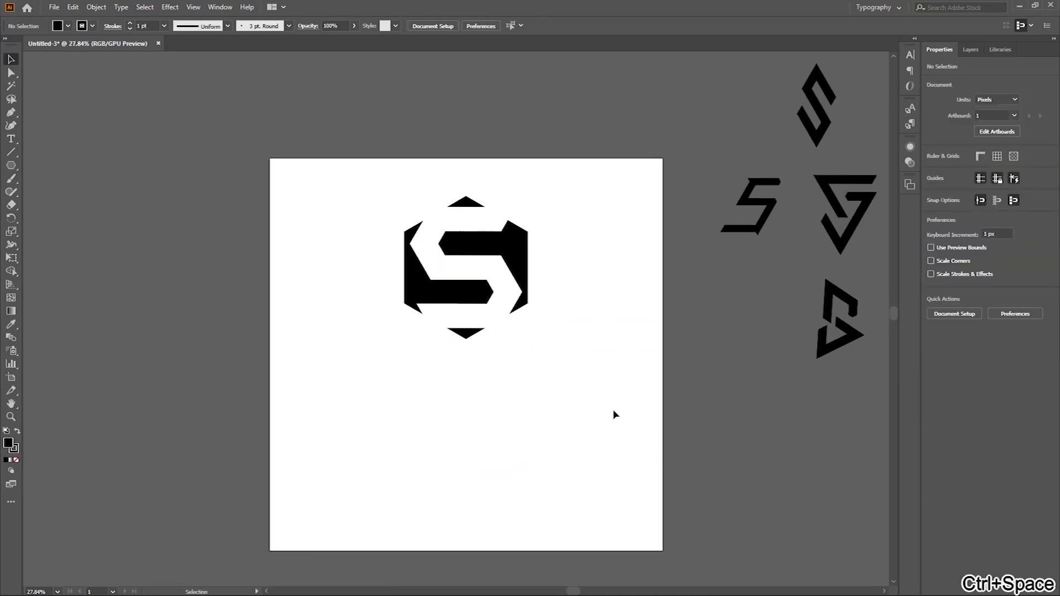
Step: Shift the hexagon and S slightly higher and place a copy of the S in the artboard's lower part
drag(376, 175, 577, 351)
drag(506, 291, 506, 279)
drag(506, 279, 500, 505)
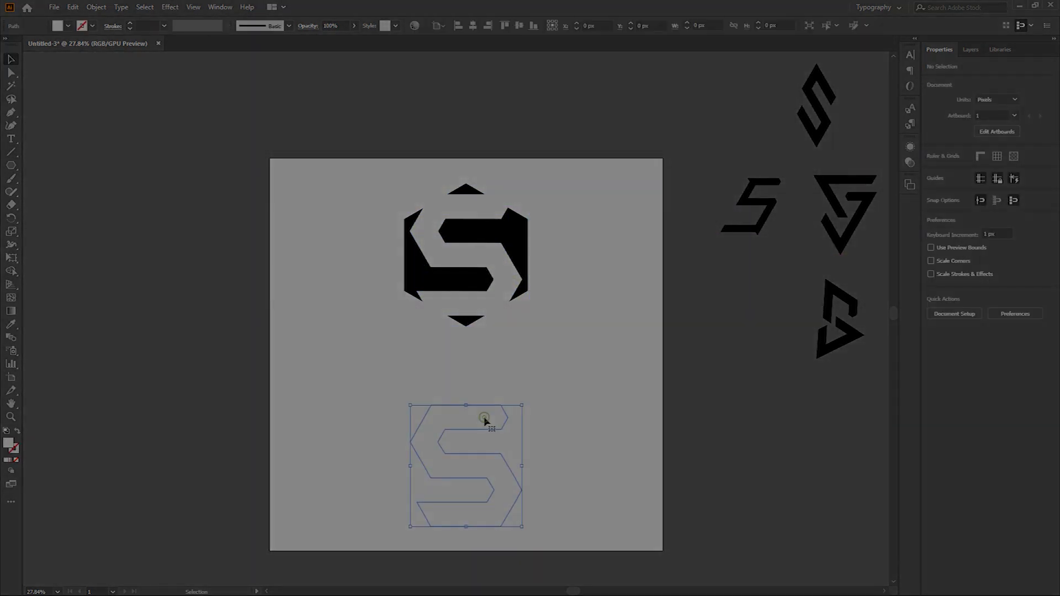